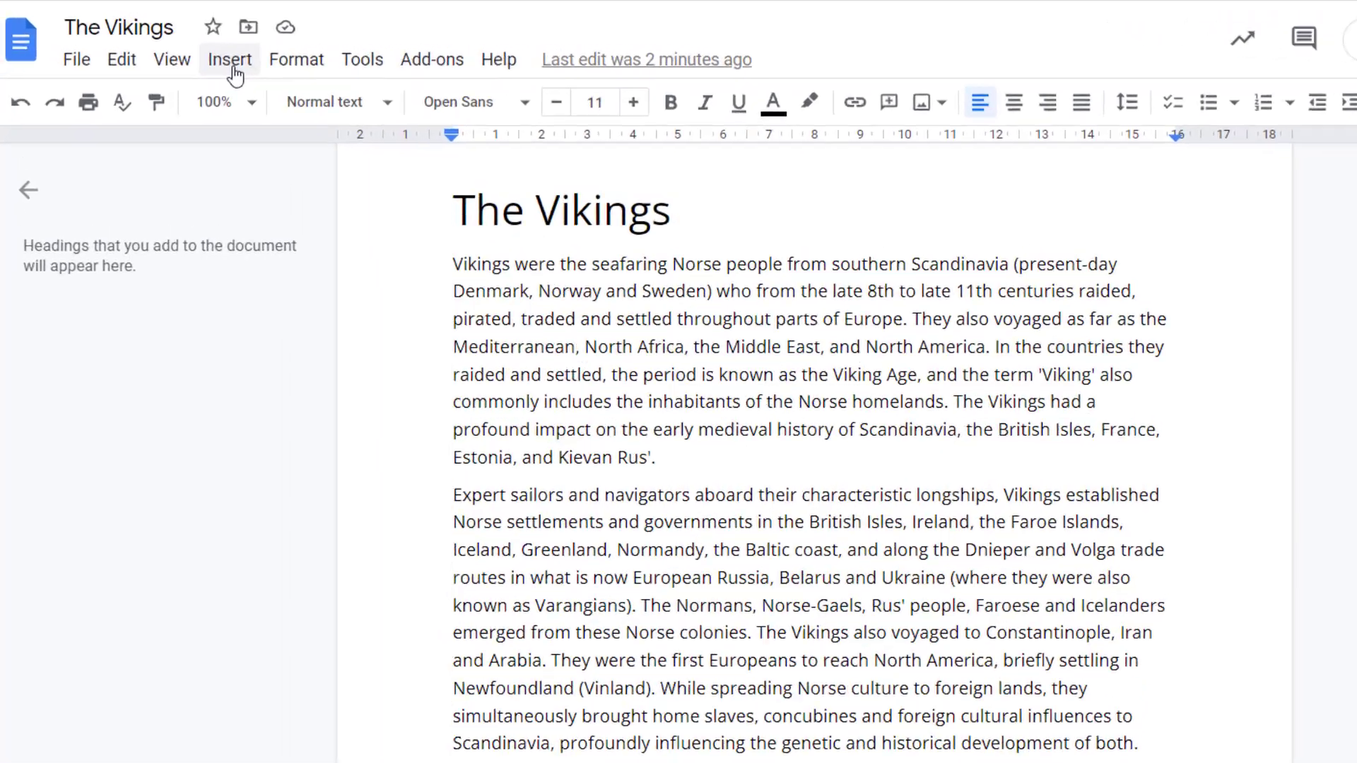
Upload viking-27-904215 from the computer into the first paragraph and add an empty line after it
left_click(235, 70)
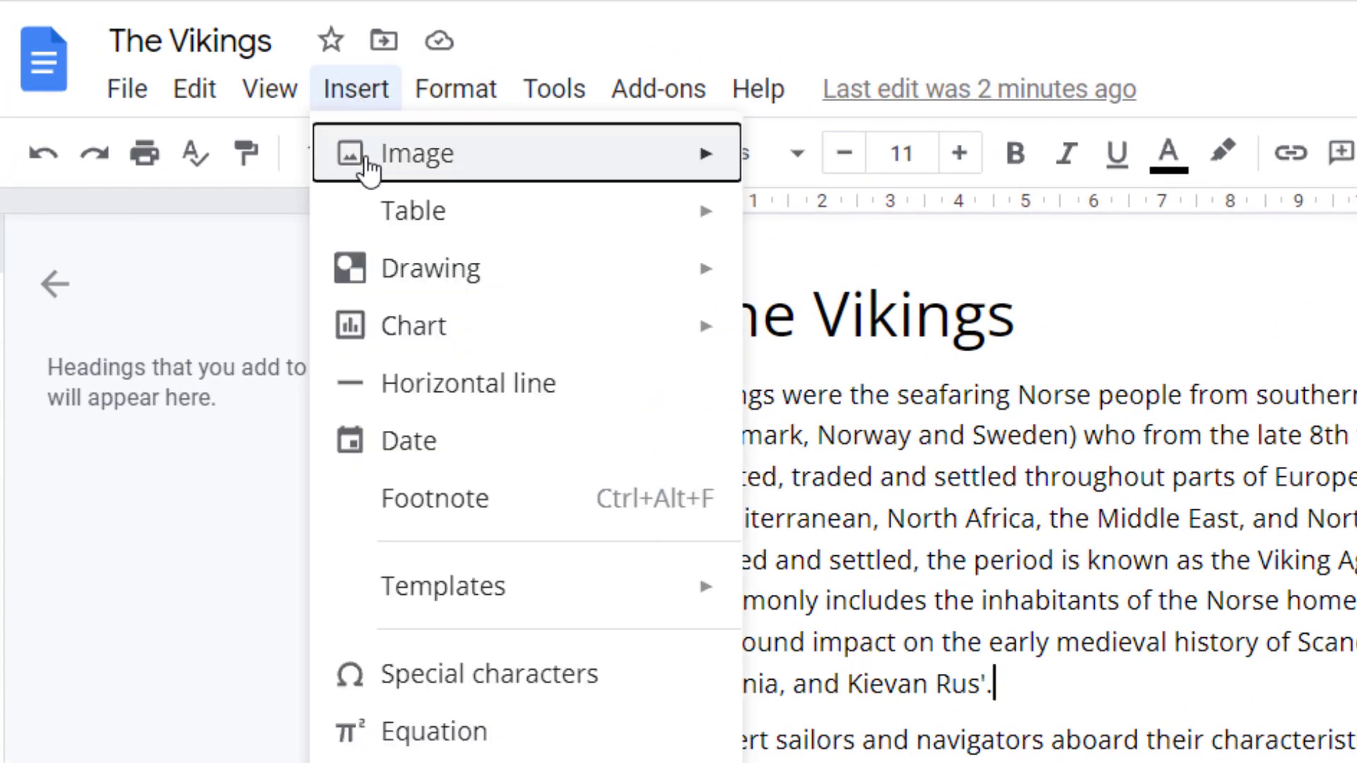
mouse_move(388, 173)
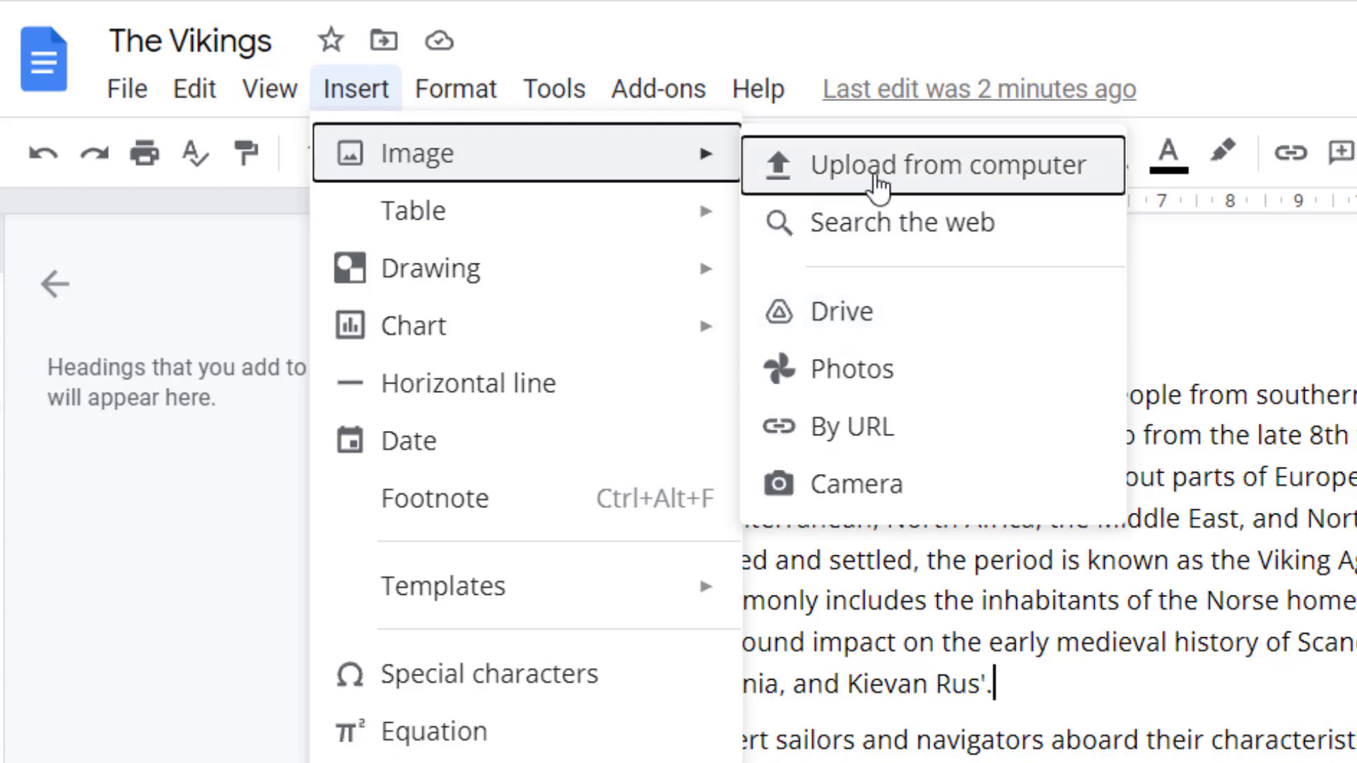
left_click(877, 170)
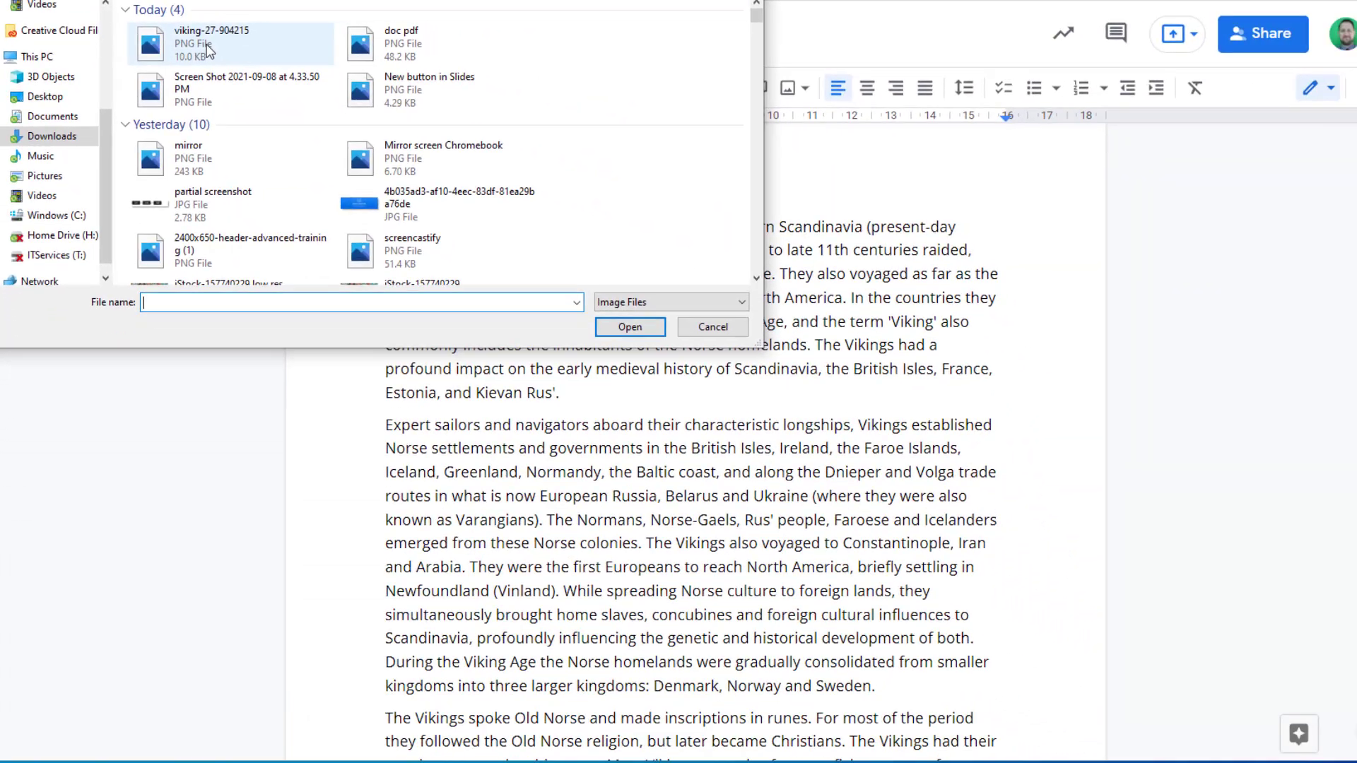
left_click(246, 54)
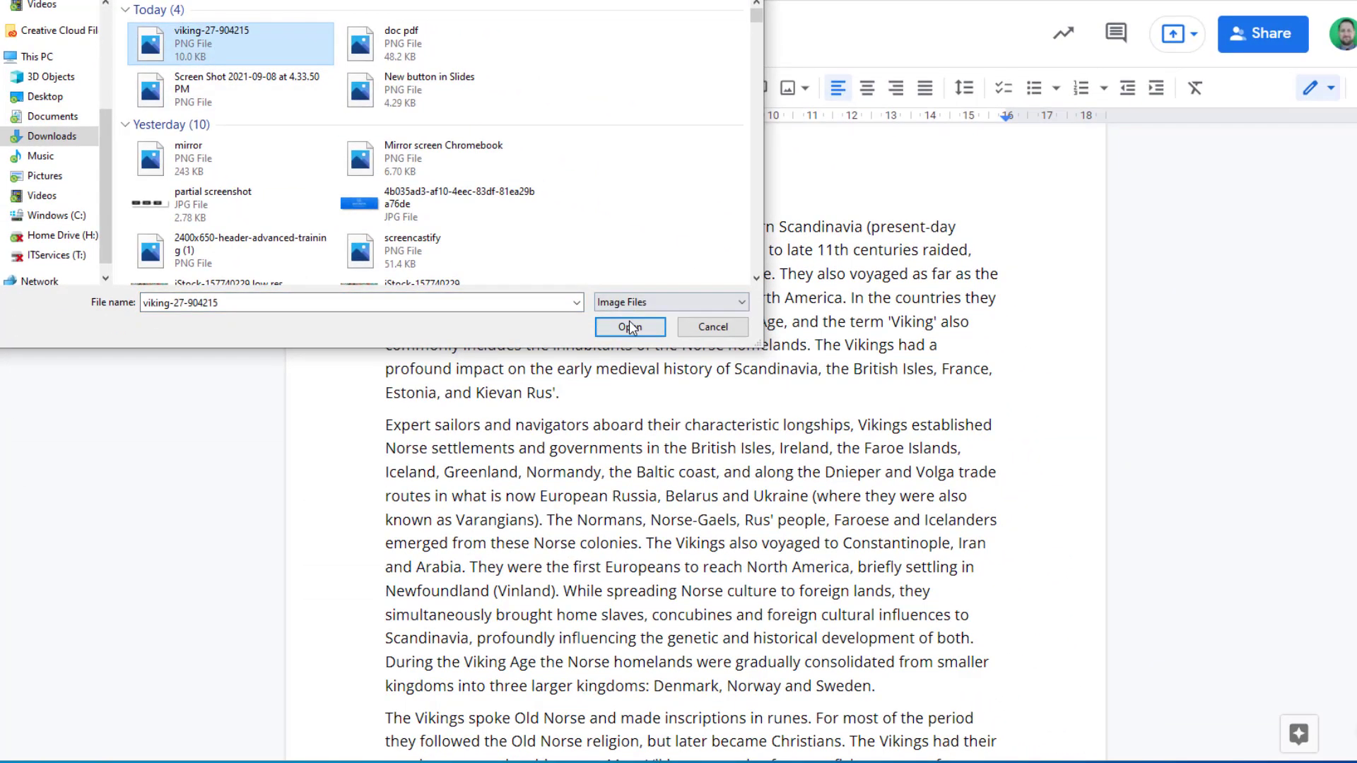
left_click(742, 383)
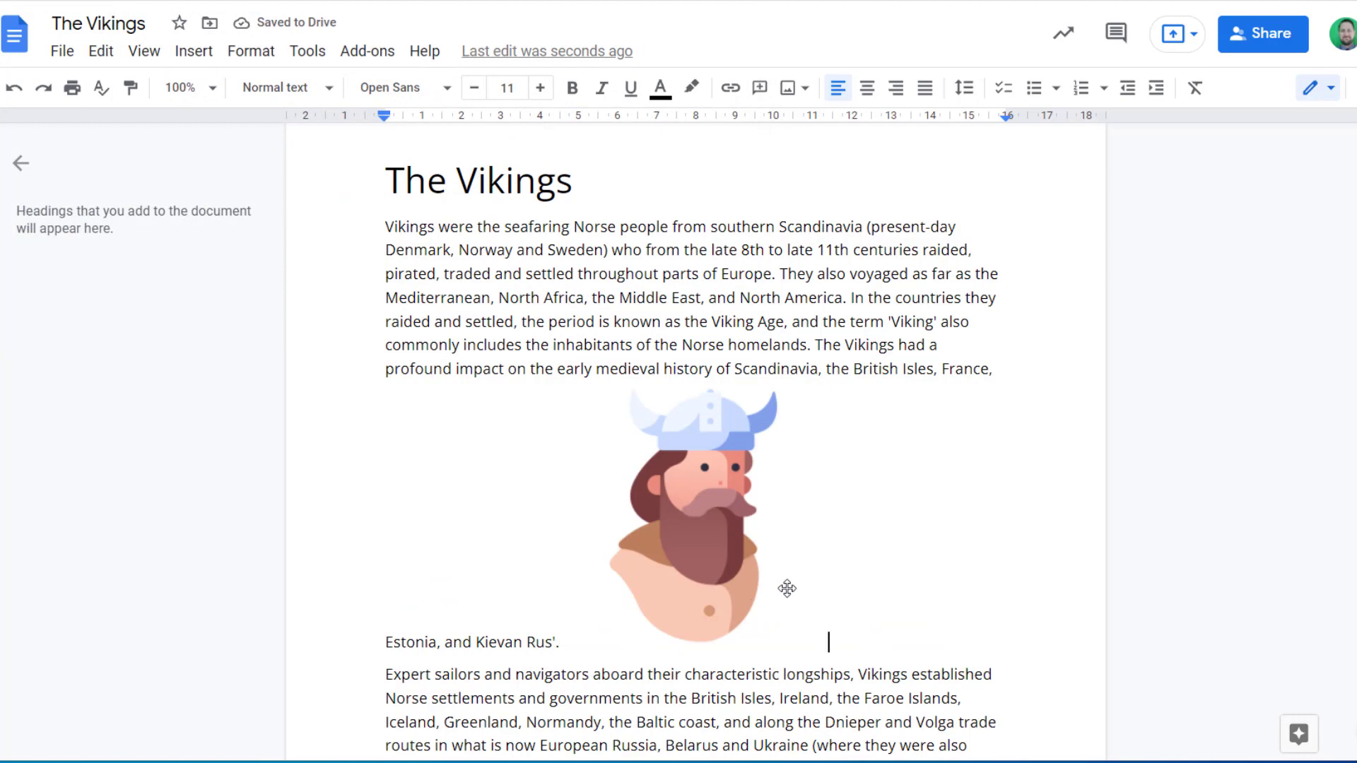
key("Return")
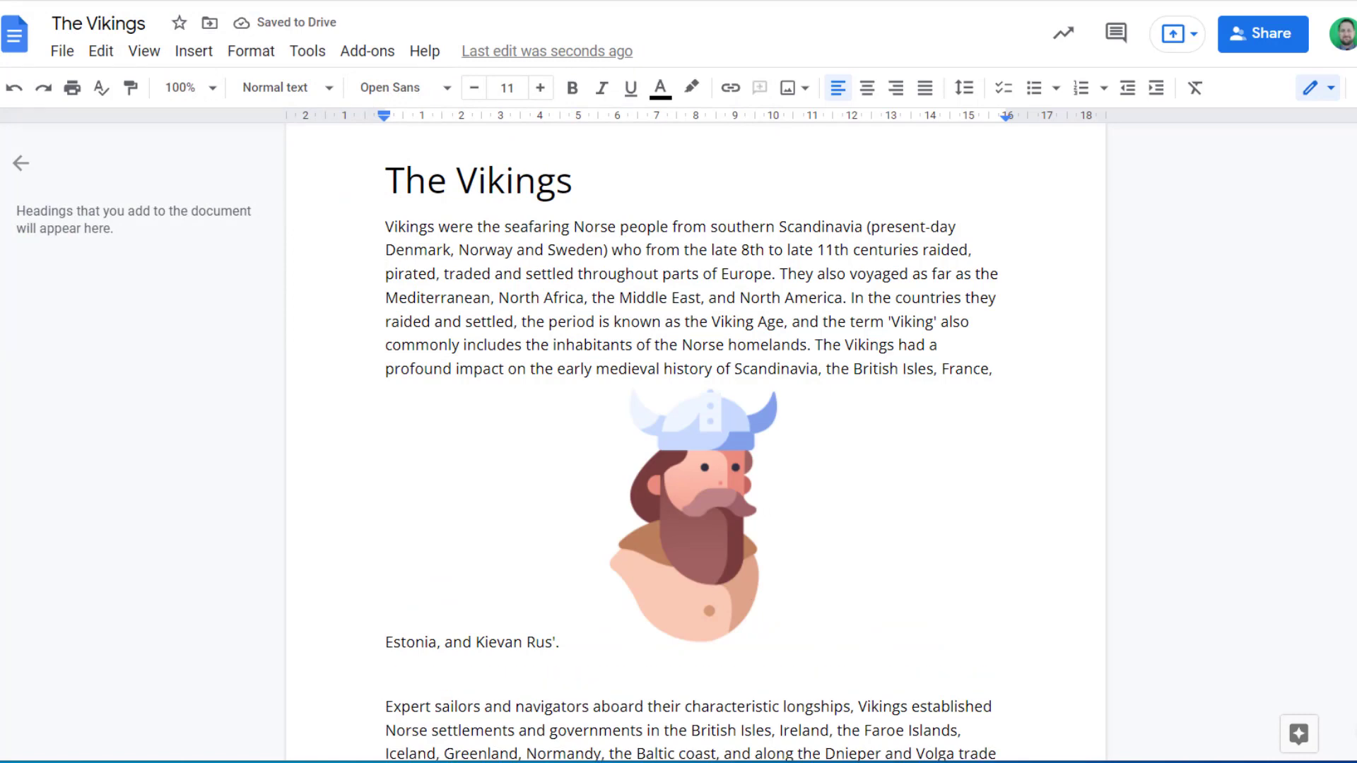
Search the web for 'vik' and insert the Viking territories and voyages map below paragraph one
left_click(192, 51)
mouse_move(224, 92)
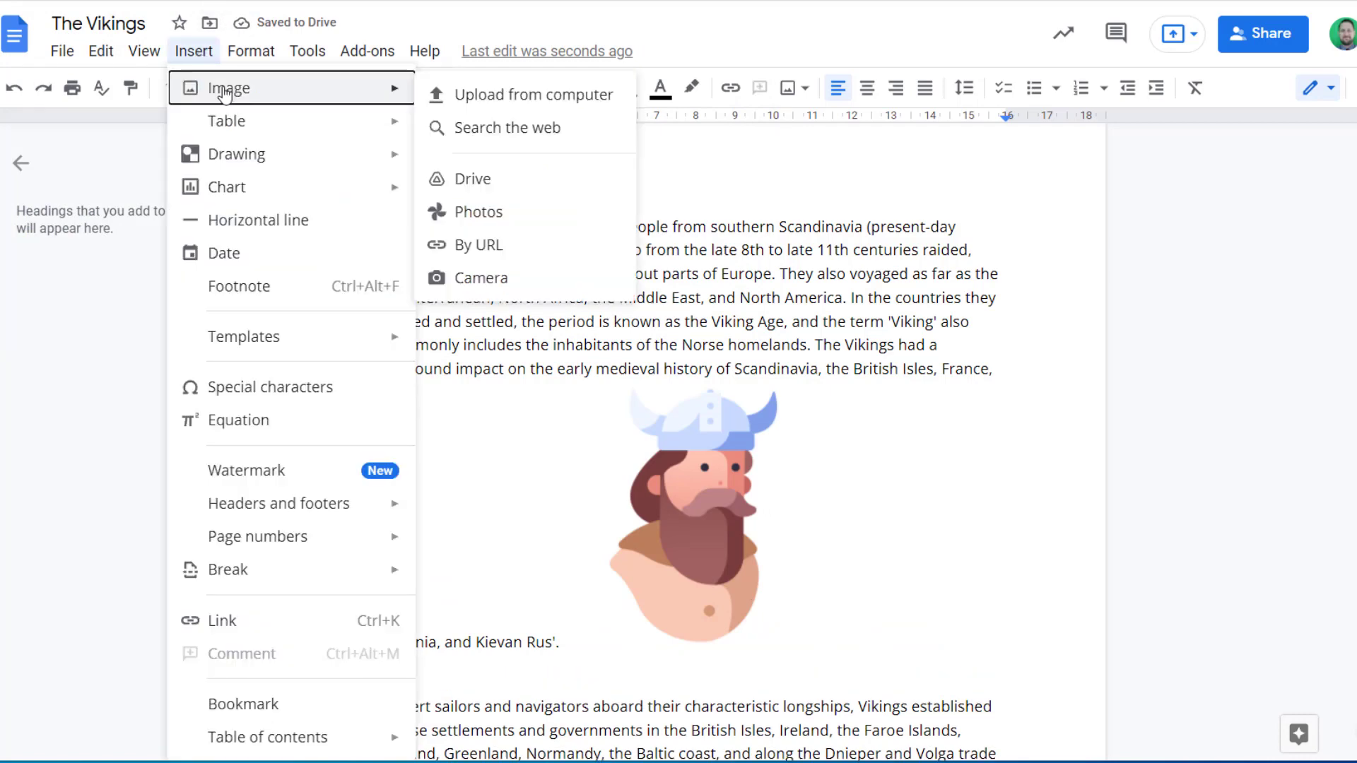
left_click(540, 128)
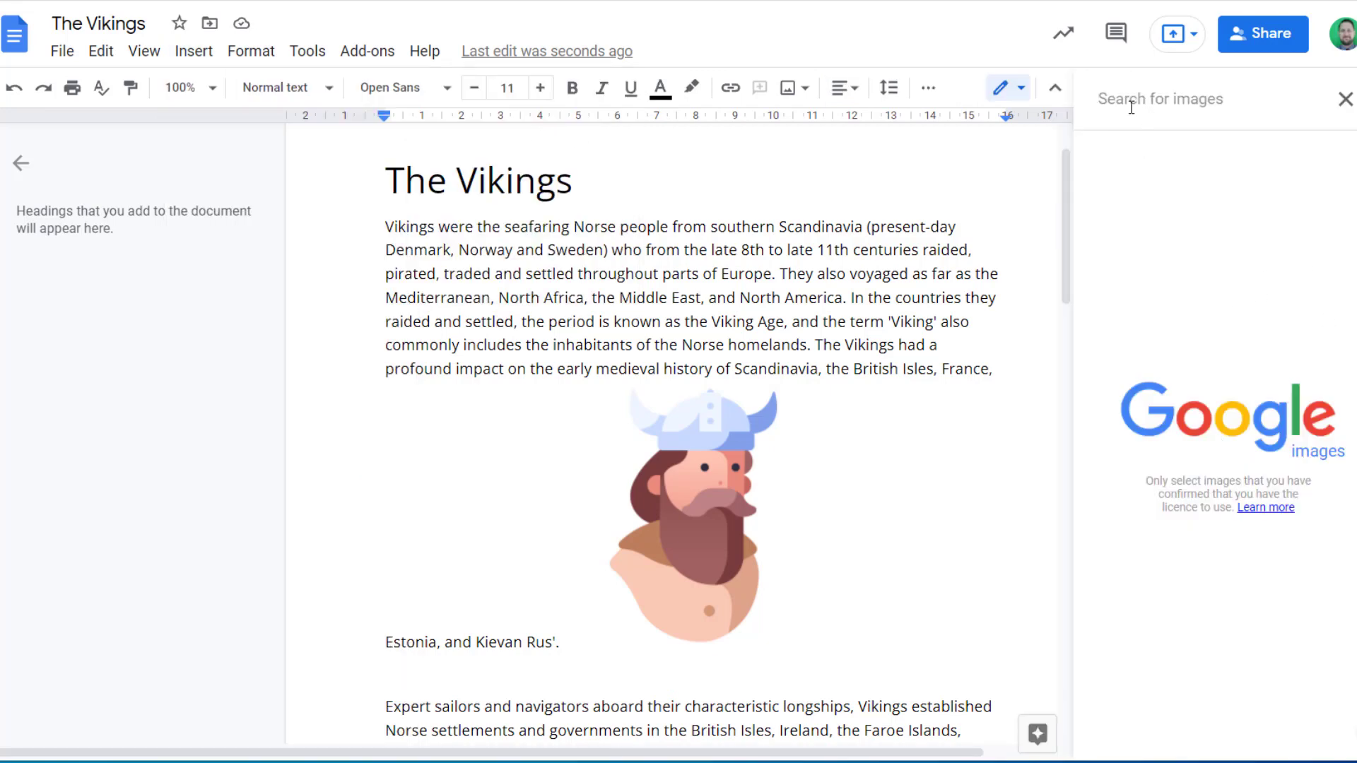
type("vikings")
key("Return")
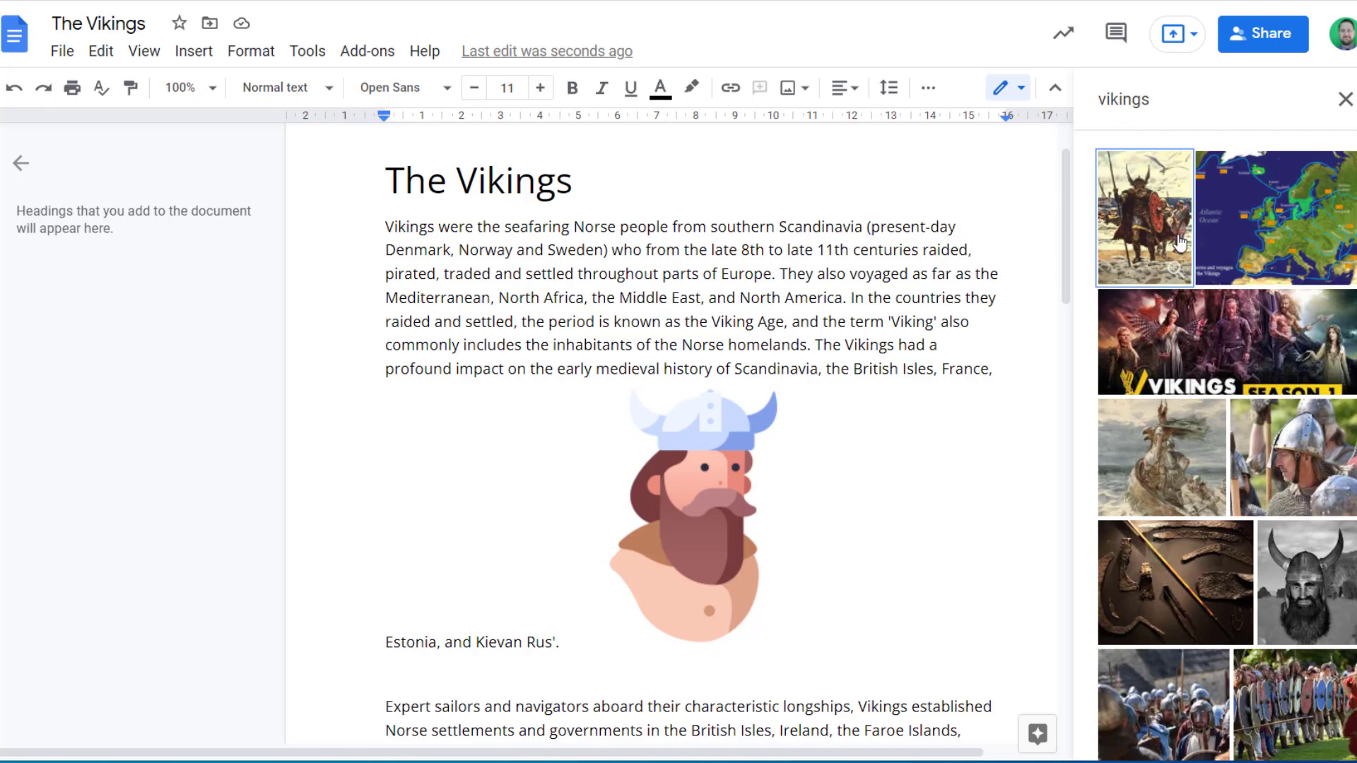
left_click(1278, 242)
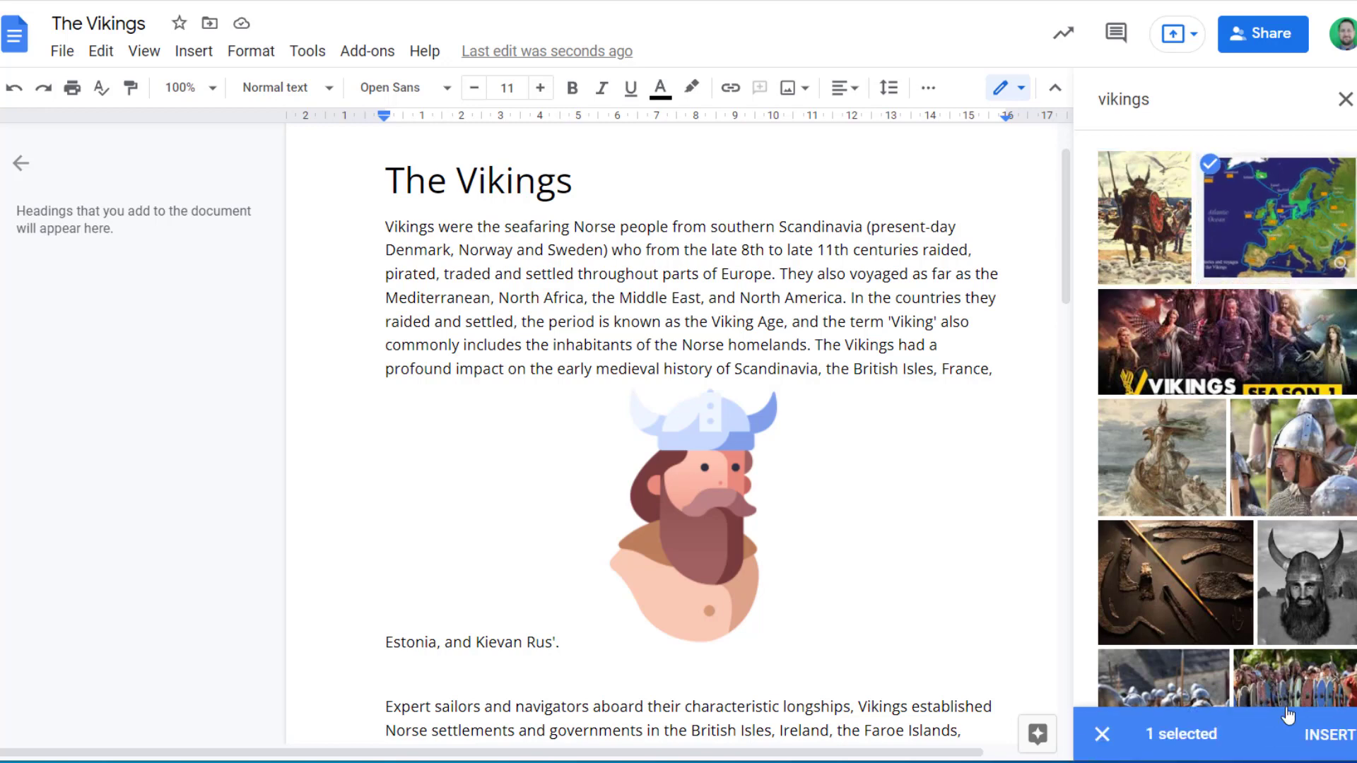
left_click(1299, 736)
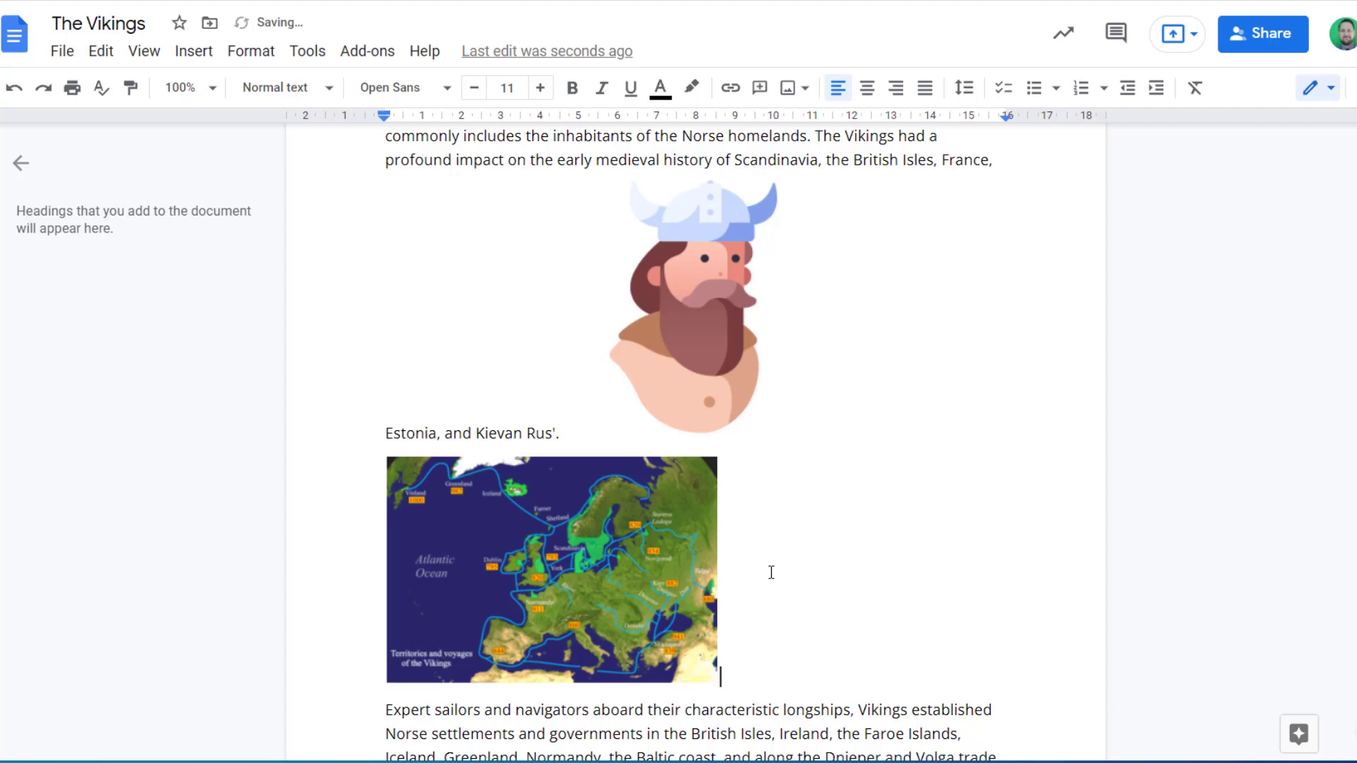
Drag the viking illustration's corner to shrink it to a tiny icon opening the first paragraph
scroll(782, 557, "up", 3)
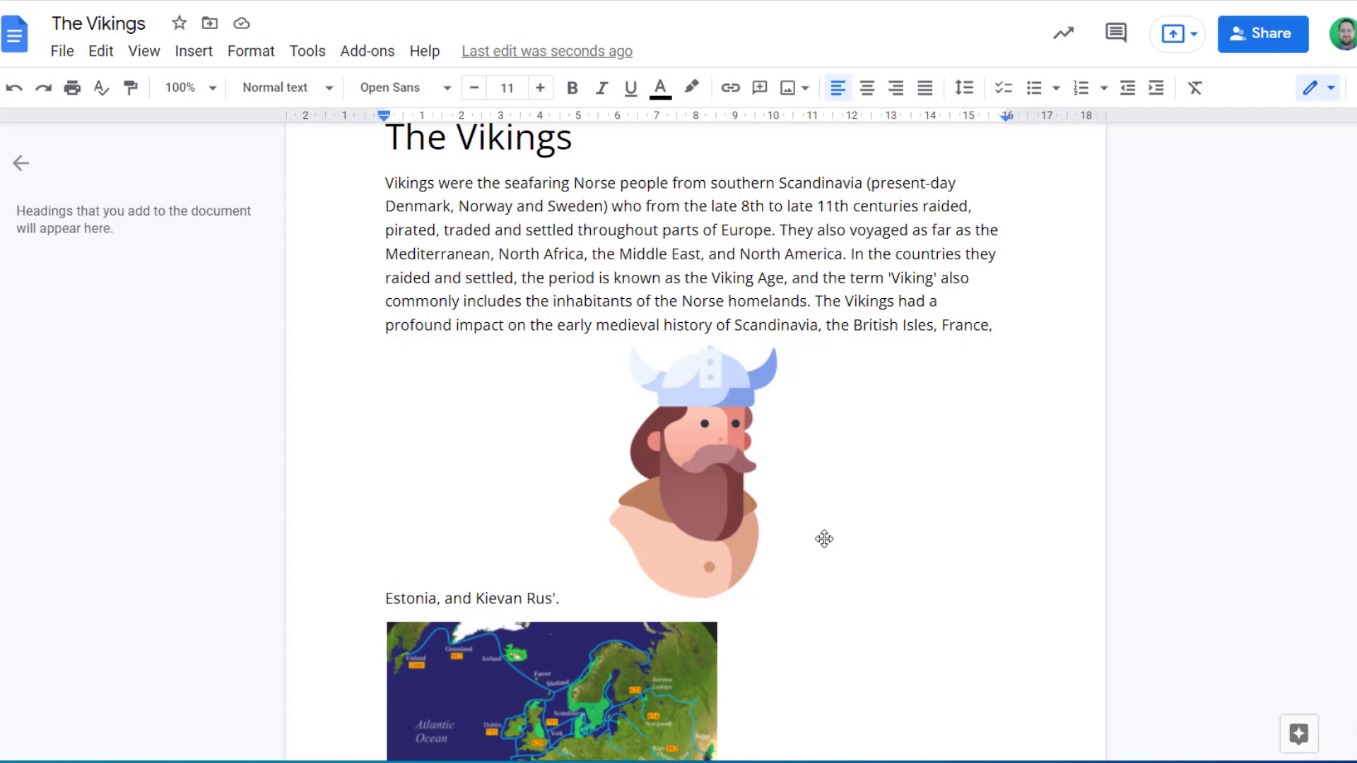
left_click(712, 465)
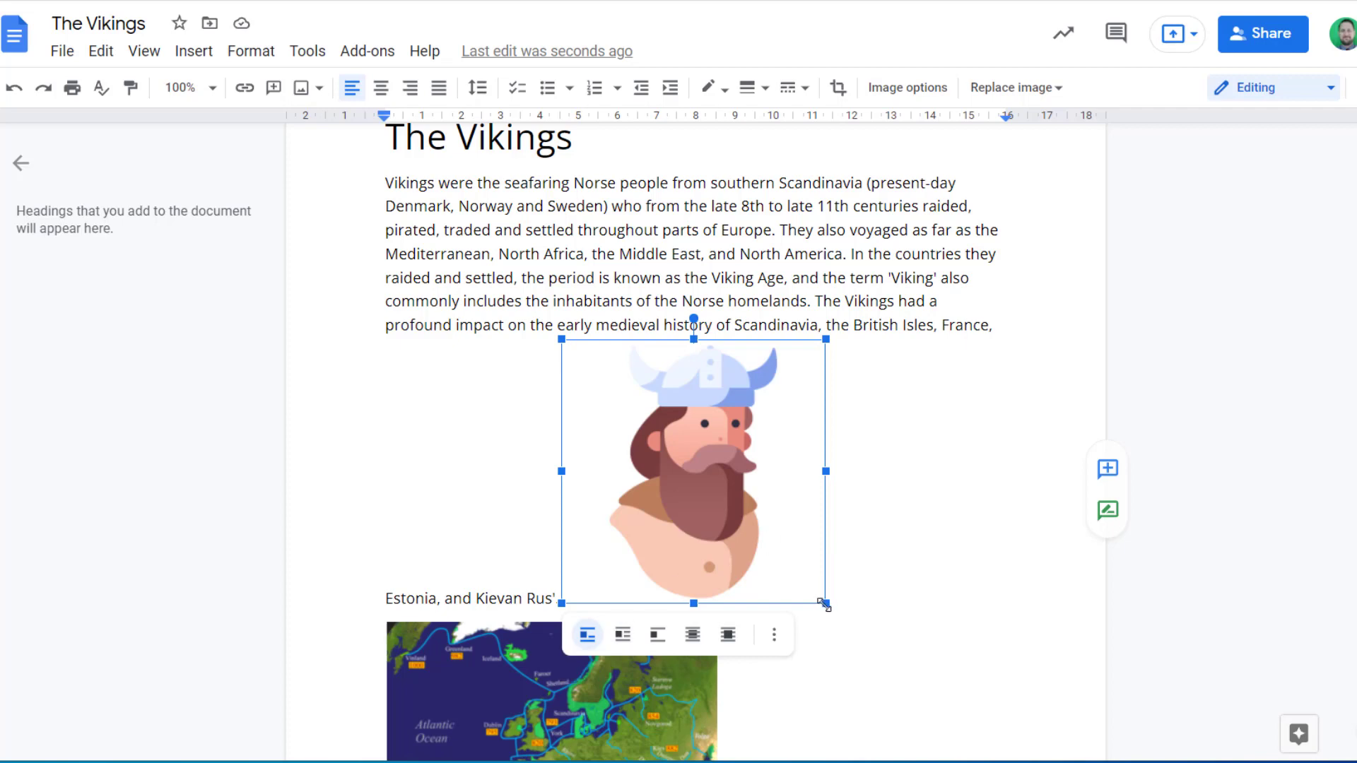
left_click_drag(825, 605, 382, 259)
Enlarge the viking illustration, set it to Wrap text, and move it beside the paragraph's right side
left_click(689, 358)
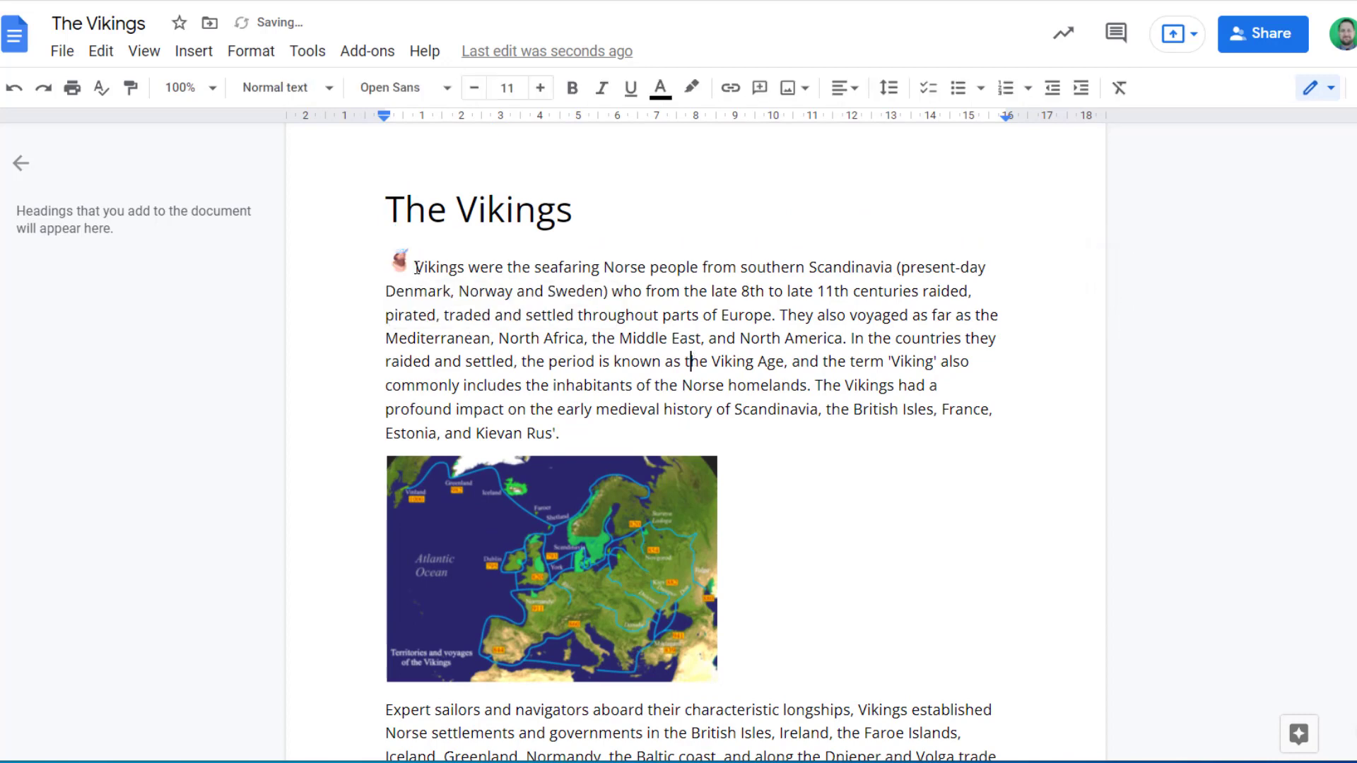
left_click(400, 263)
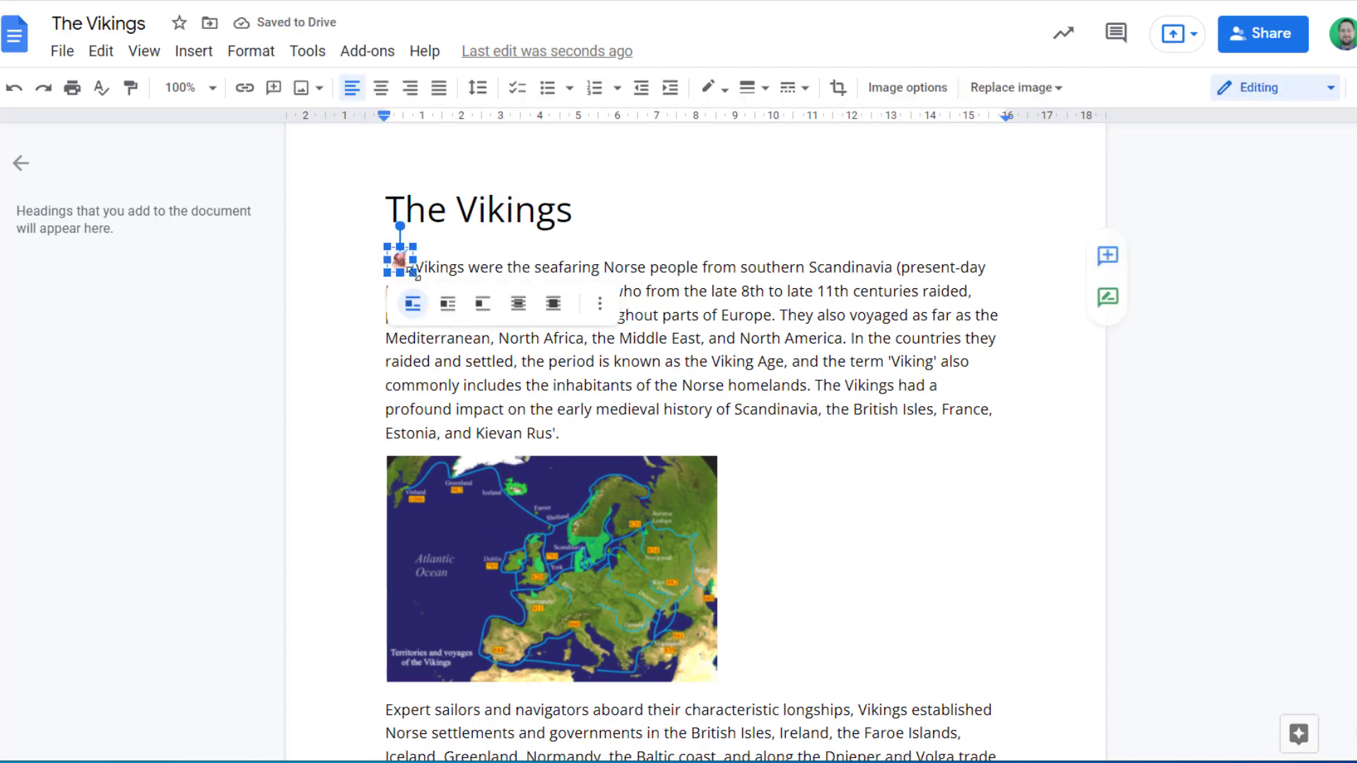
left_click_drag(408, 273, 588, 448)
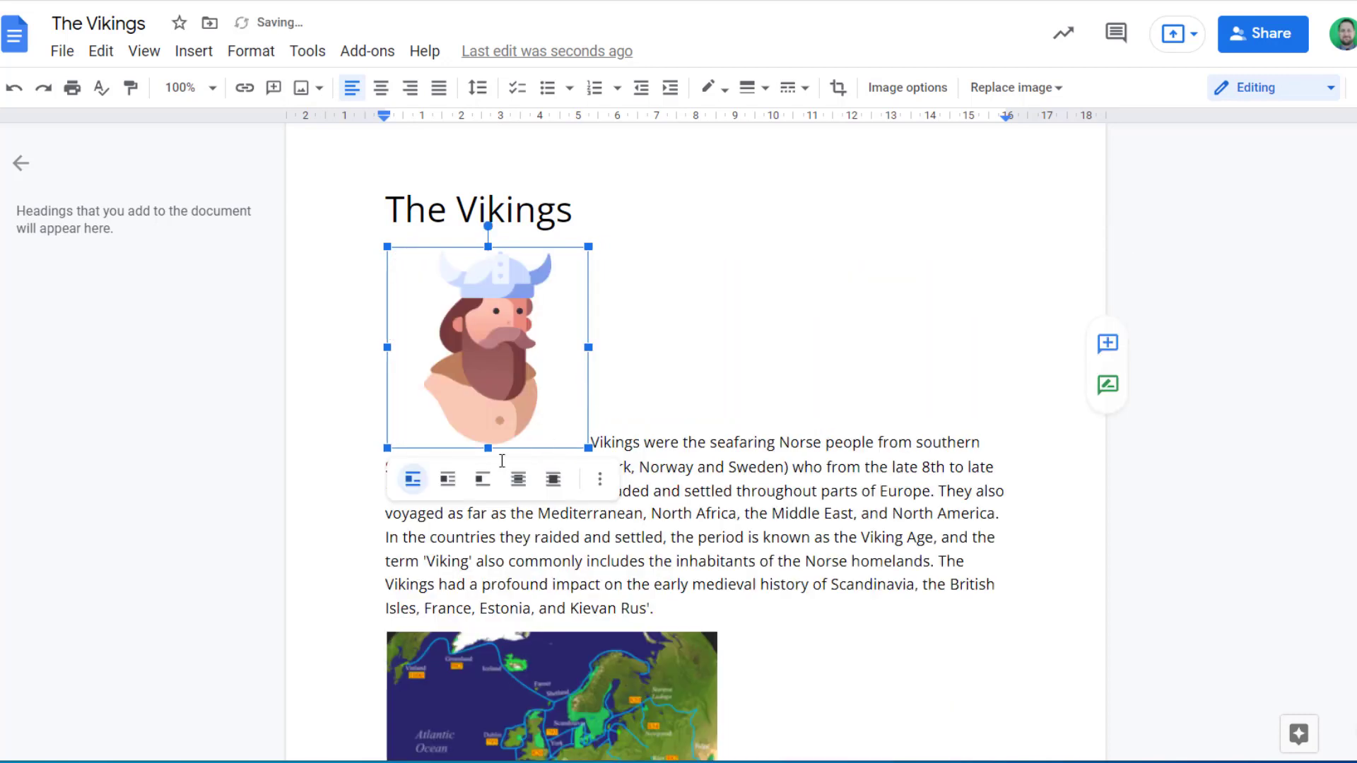
left_click(448, 481)
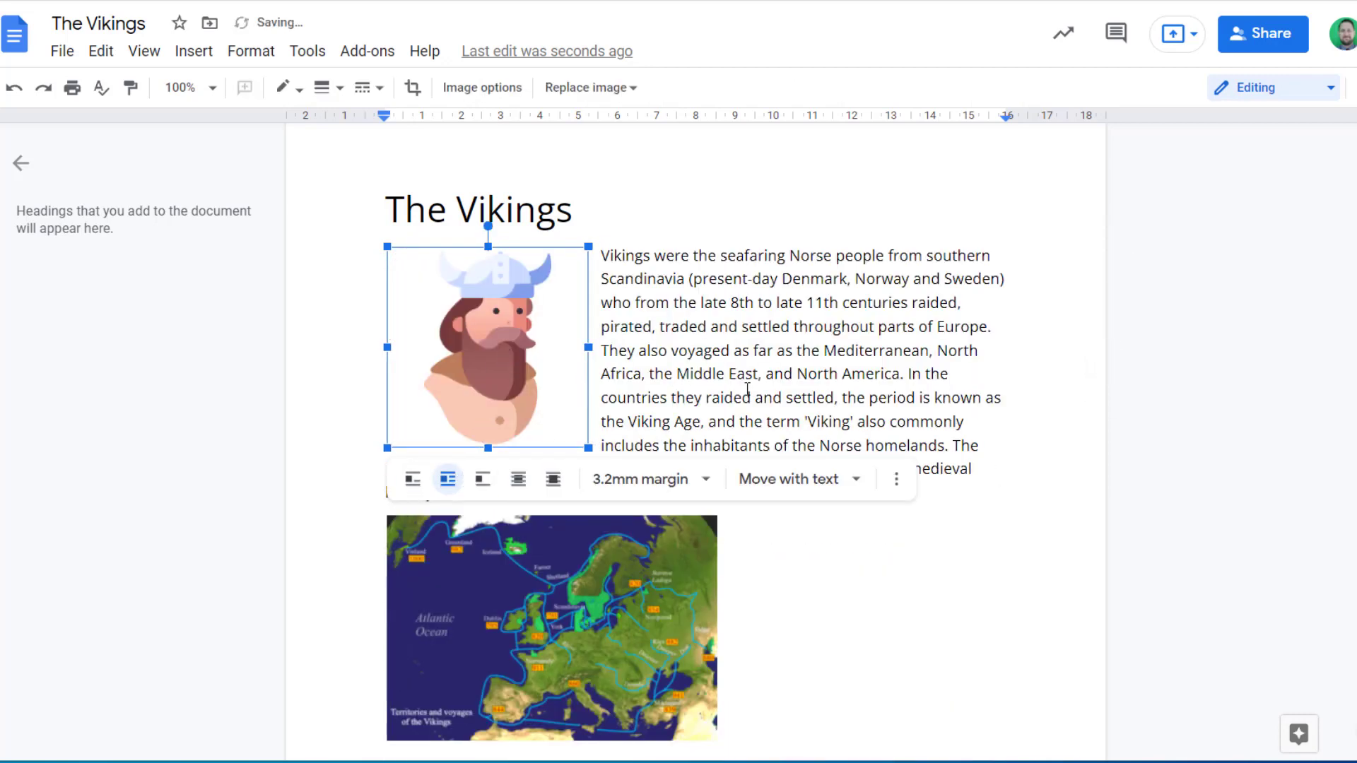
left_click(772, 373)
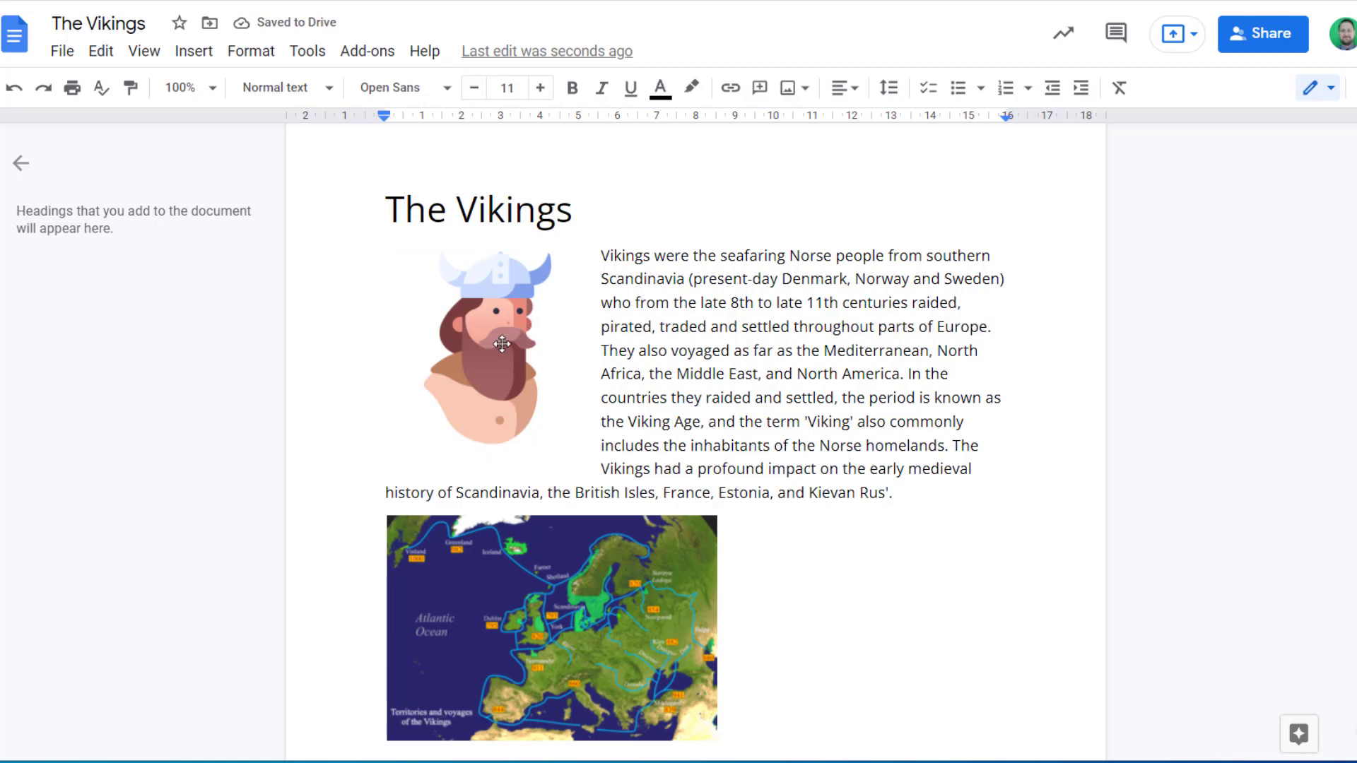
left_click_drag(501, 345, 965, 349)
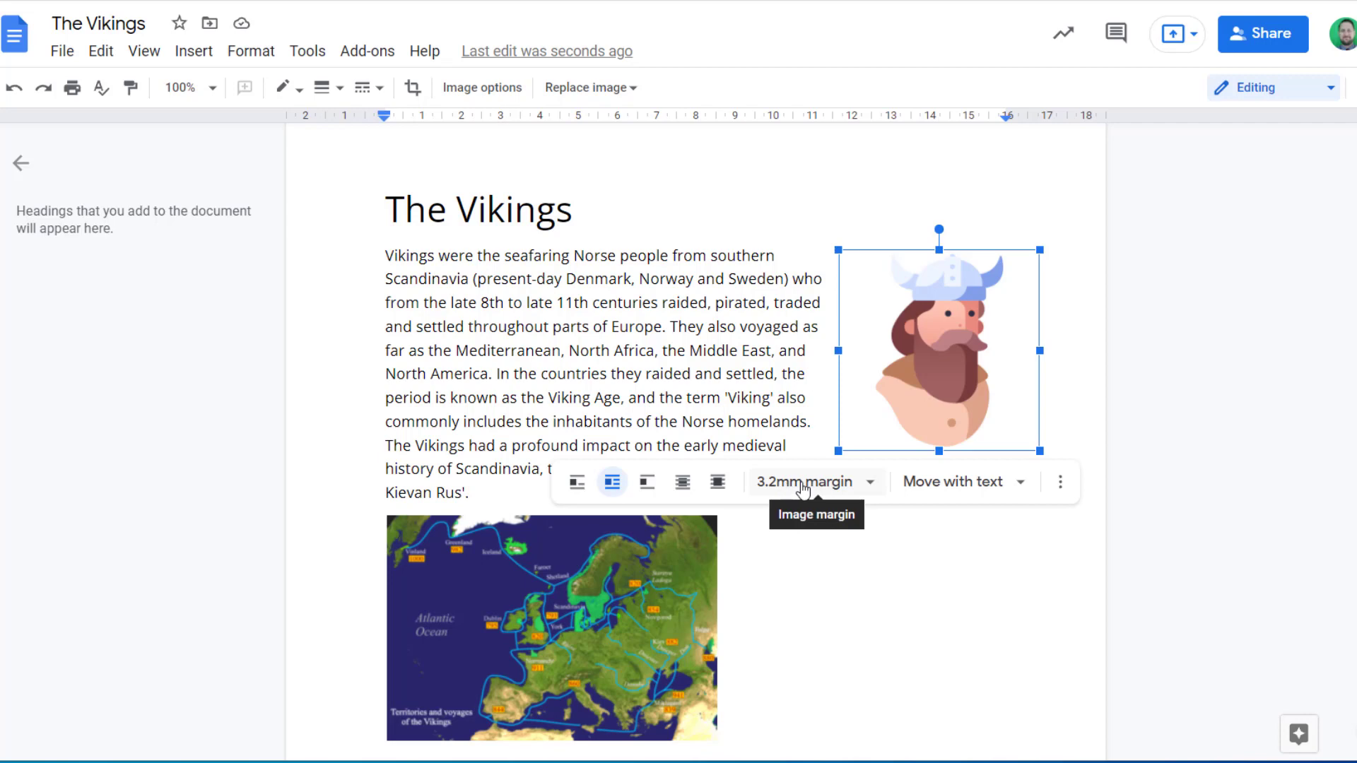
Set the viking illustration's text margin to 1.6mm, after briefly trying 9.5mm
left_click(803, 487)
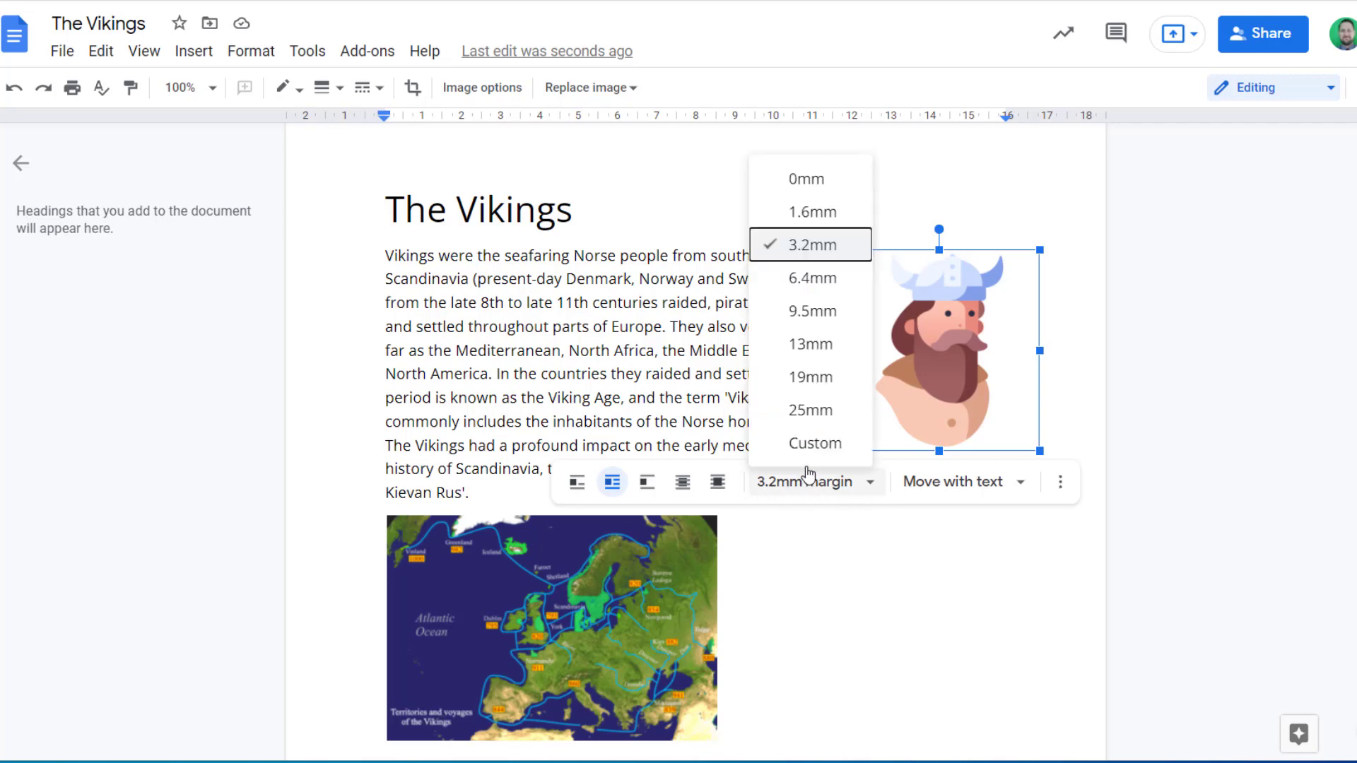
left_click(821, 315)
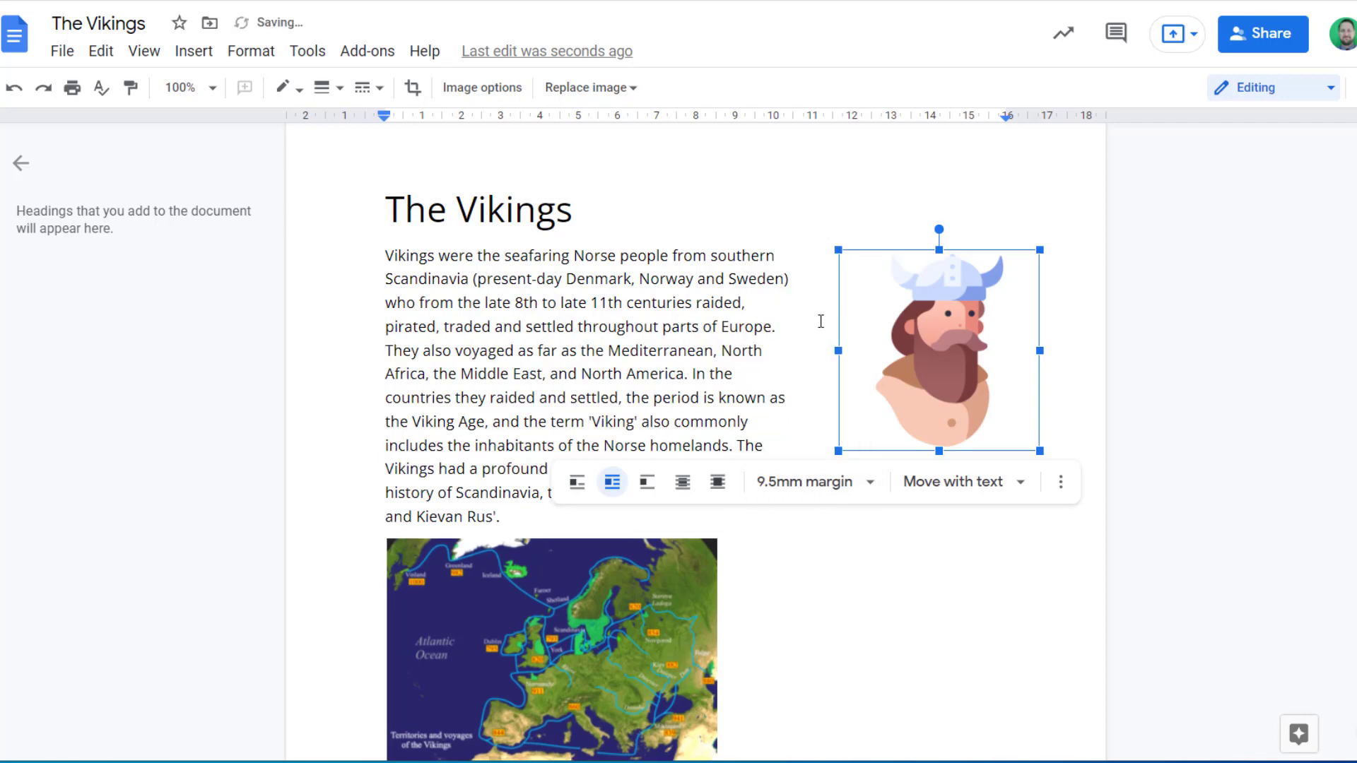
left_click(792, 487)
left_click(811, 215)
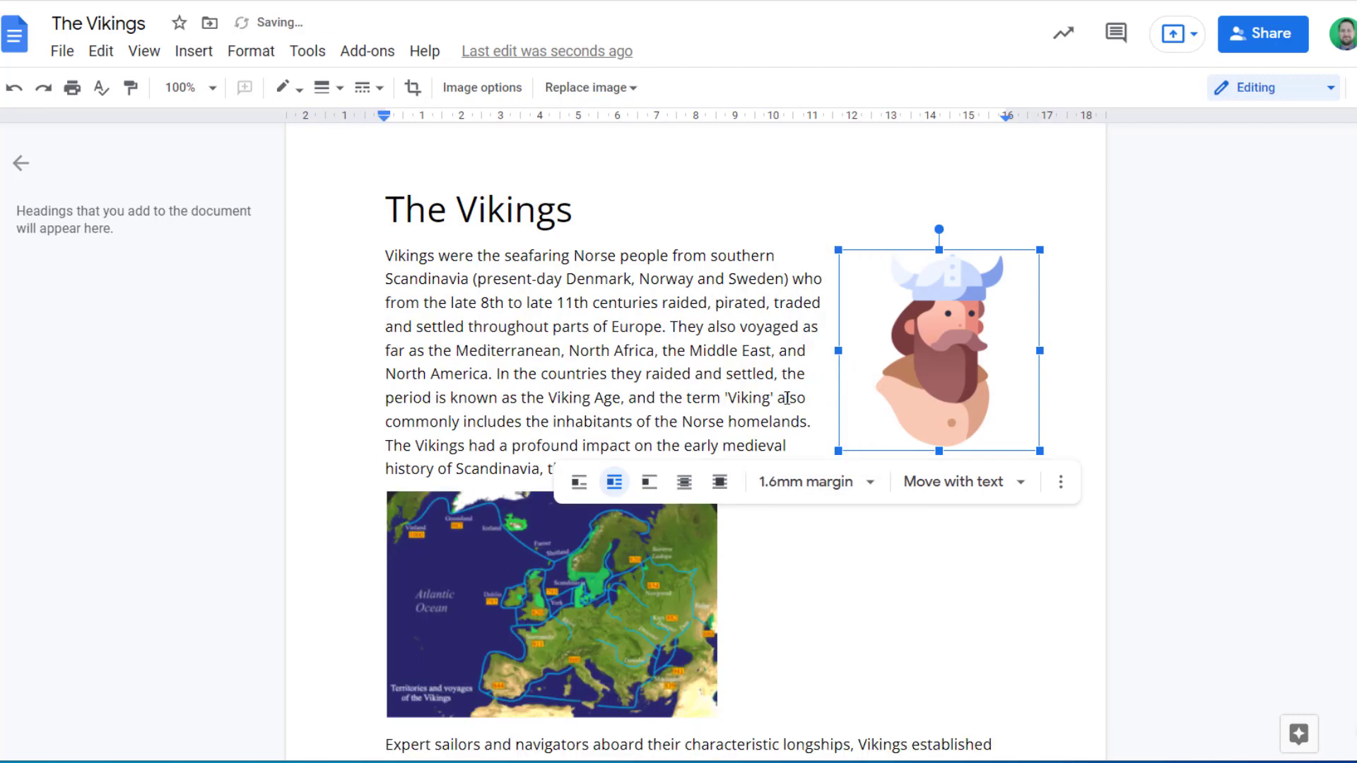
Crop the viking illustration slightly narrower by trimming its left and right edges
left_click(413, 89)
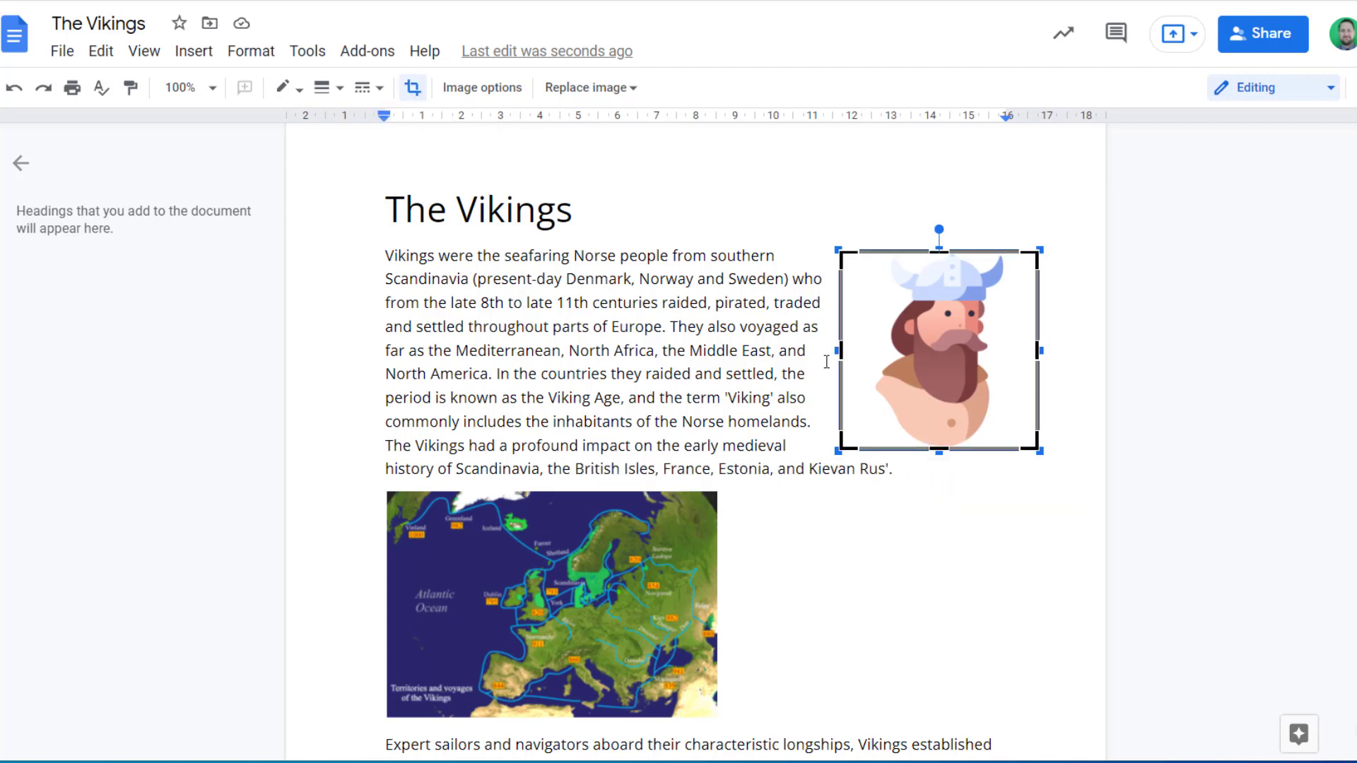
left_click_drag(841, 350, 856, 351)
left_click_drag(1038, 352, 1021, 352)
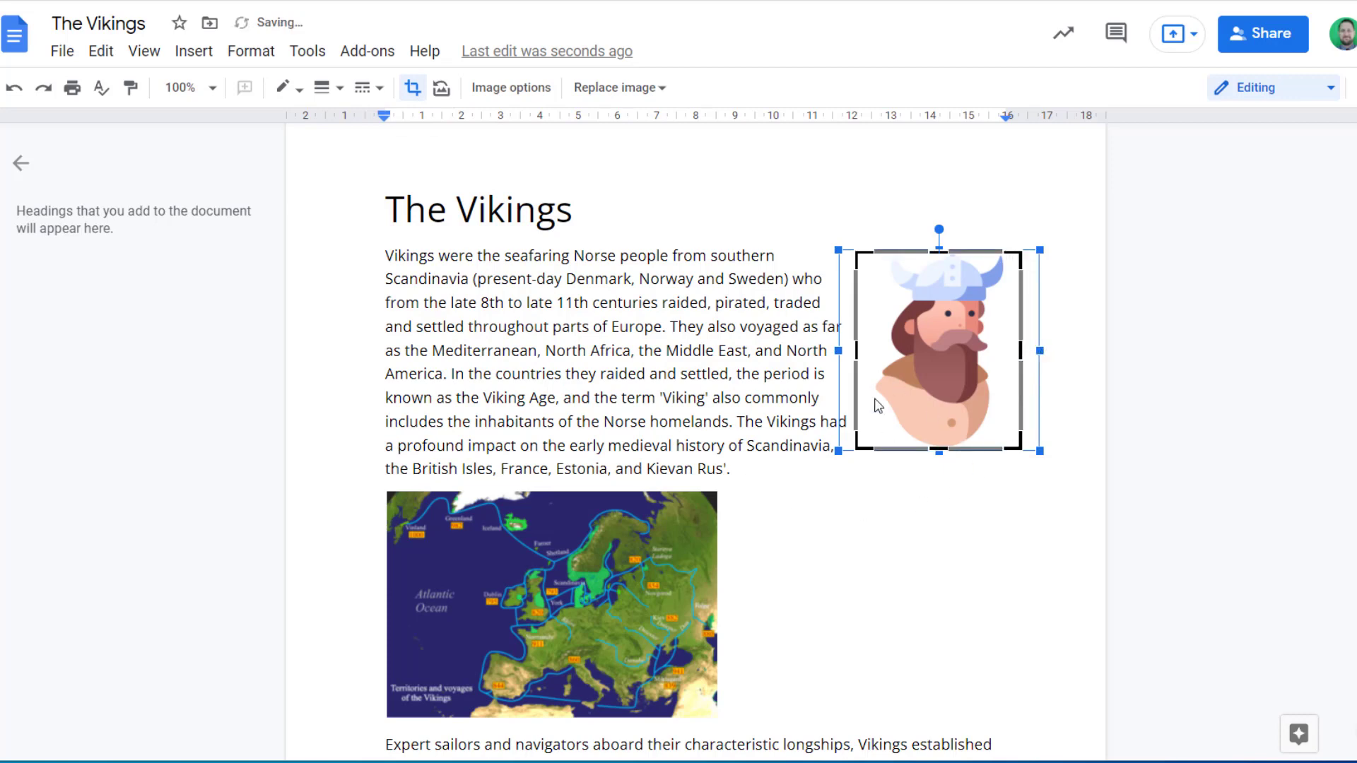
left_click(776, 352)
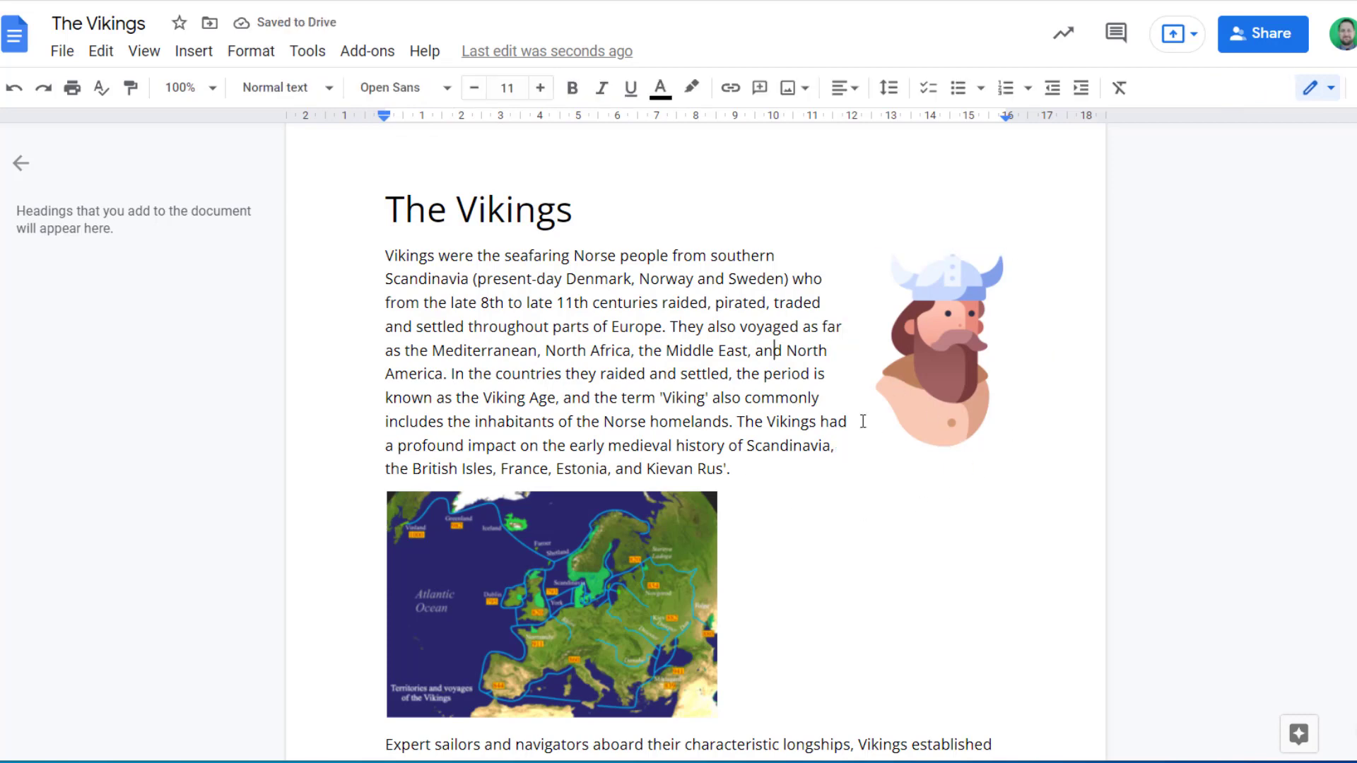
left_click(931, 384)
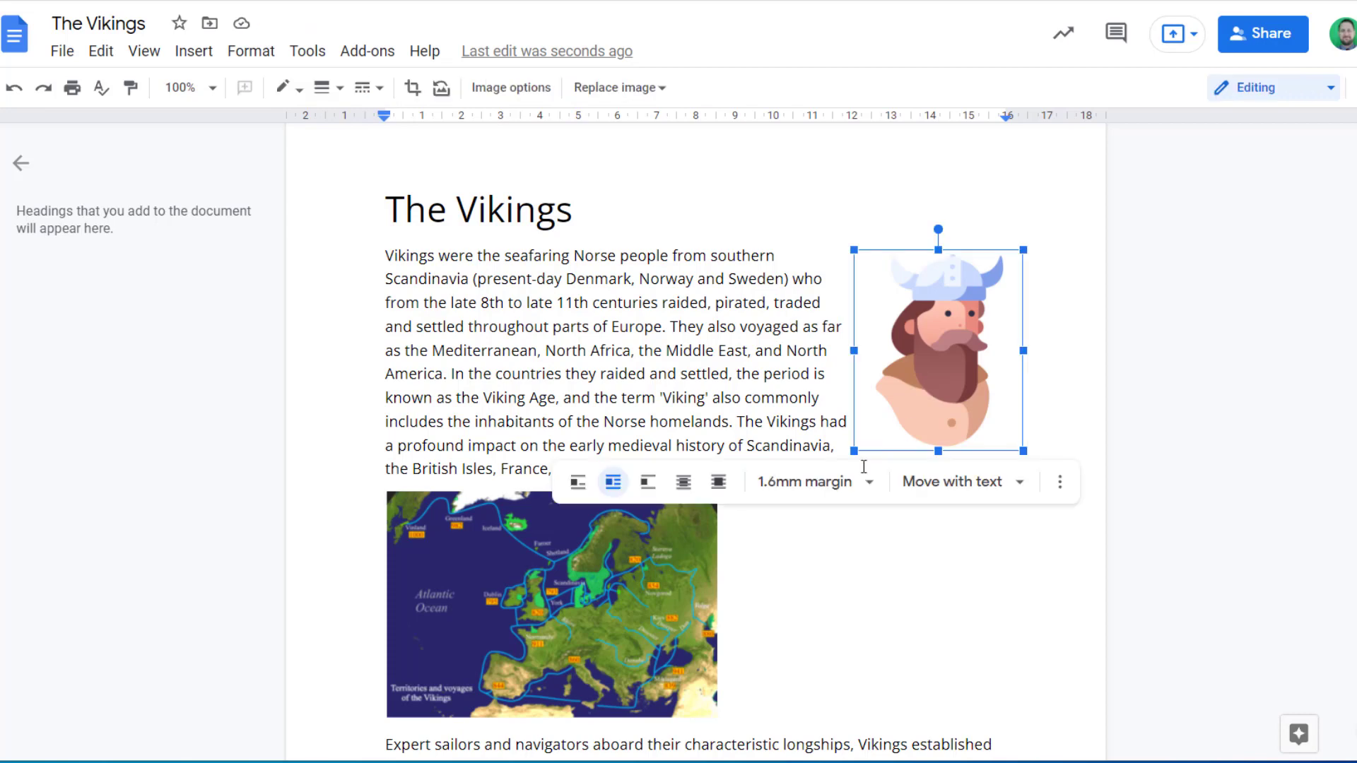
Centre the viking illustration under paragraph one with Break text; widen the map nearly full width, also Break text
left_click(647, 484)
left_click_drag(925, 343, 712, 535)
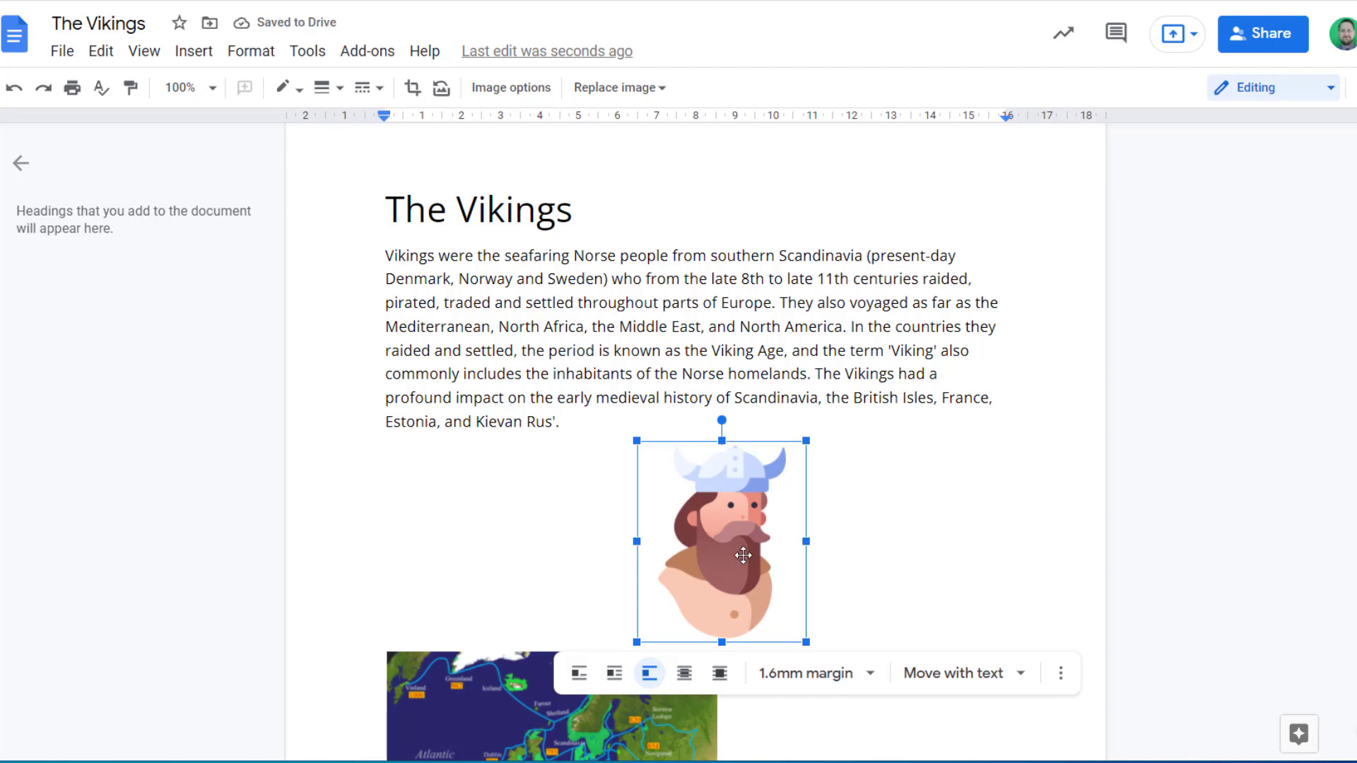
scroll(743, 556, "down", 2)
left_click(612, 622)
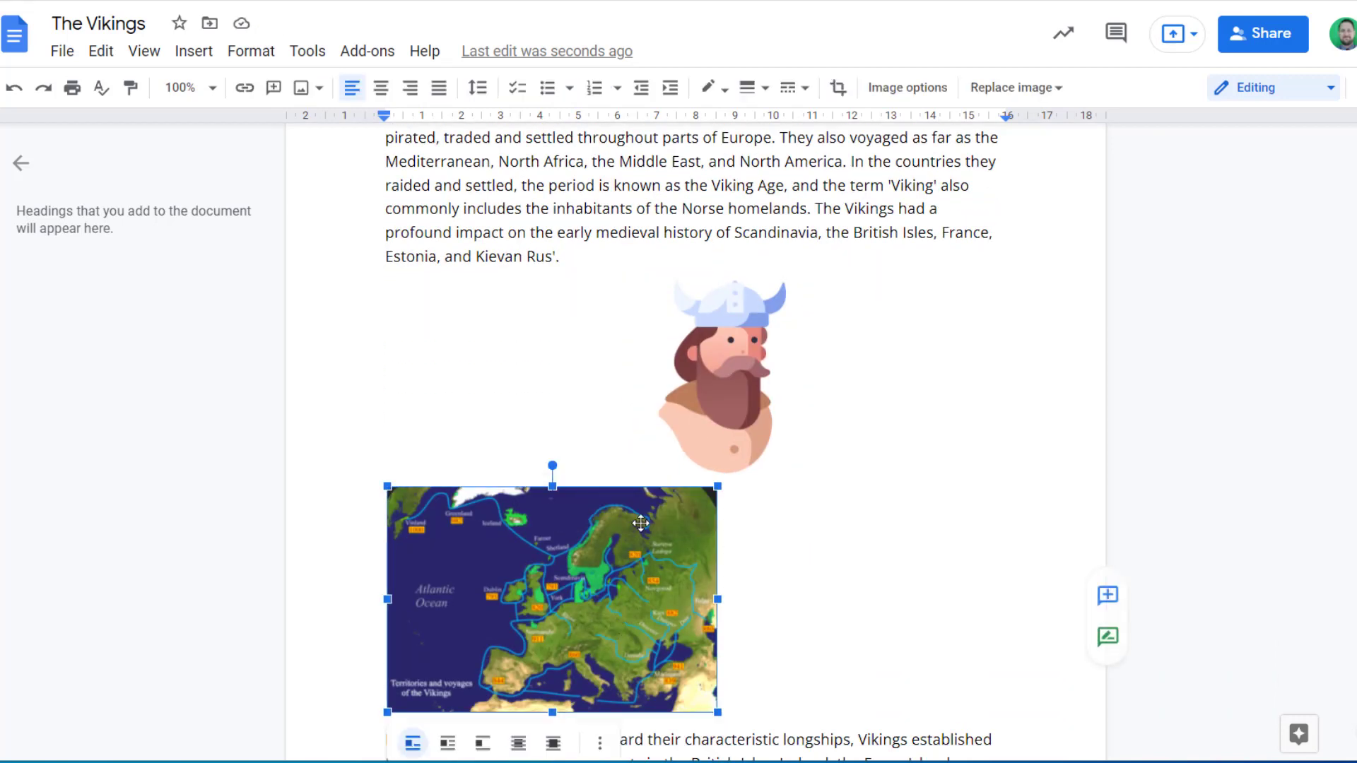
left_click_drag(717, 714, 960, 703)
scroll(756, 634, "down", 3)
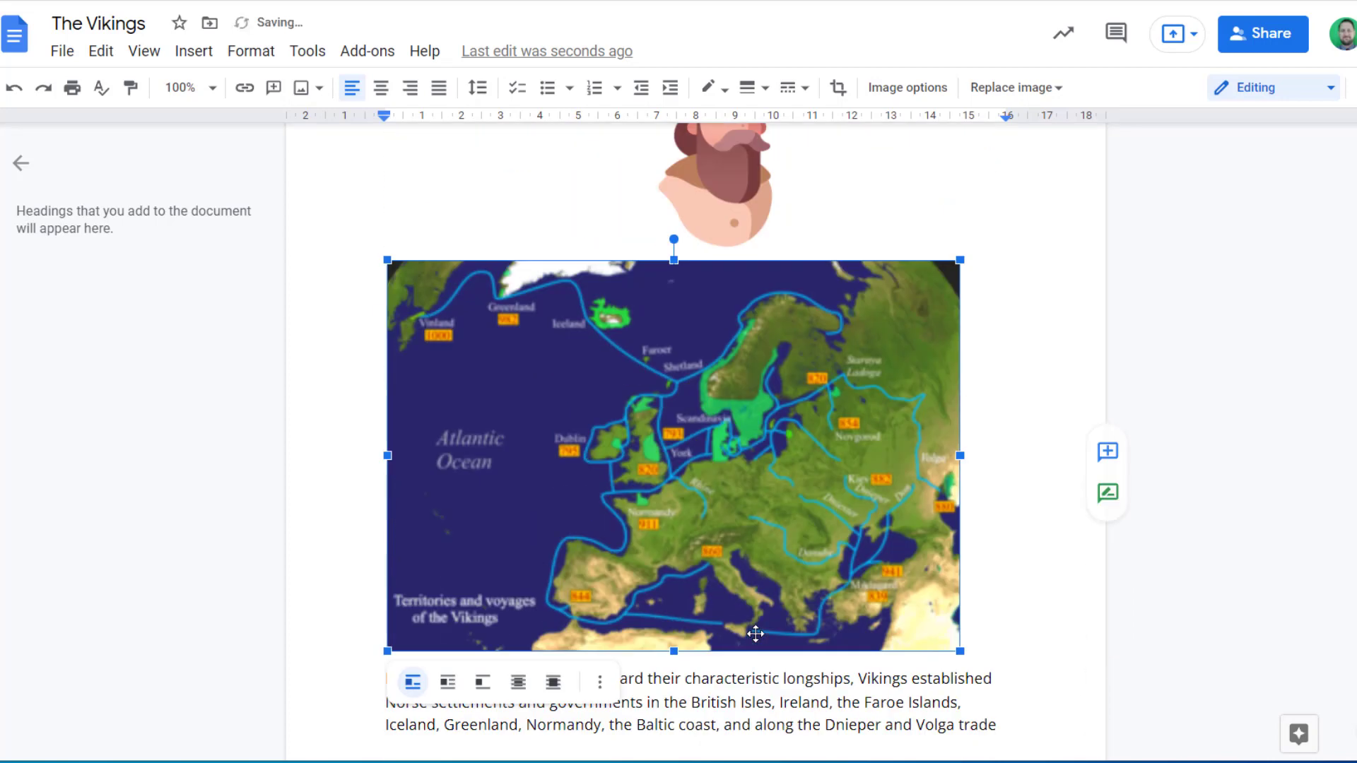
left_click(483, 664)
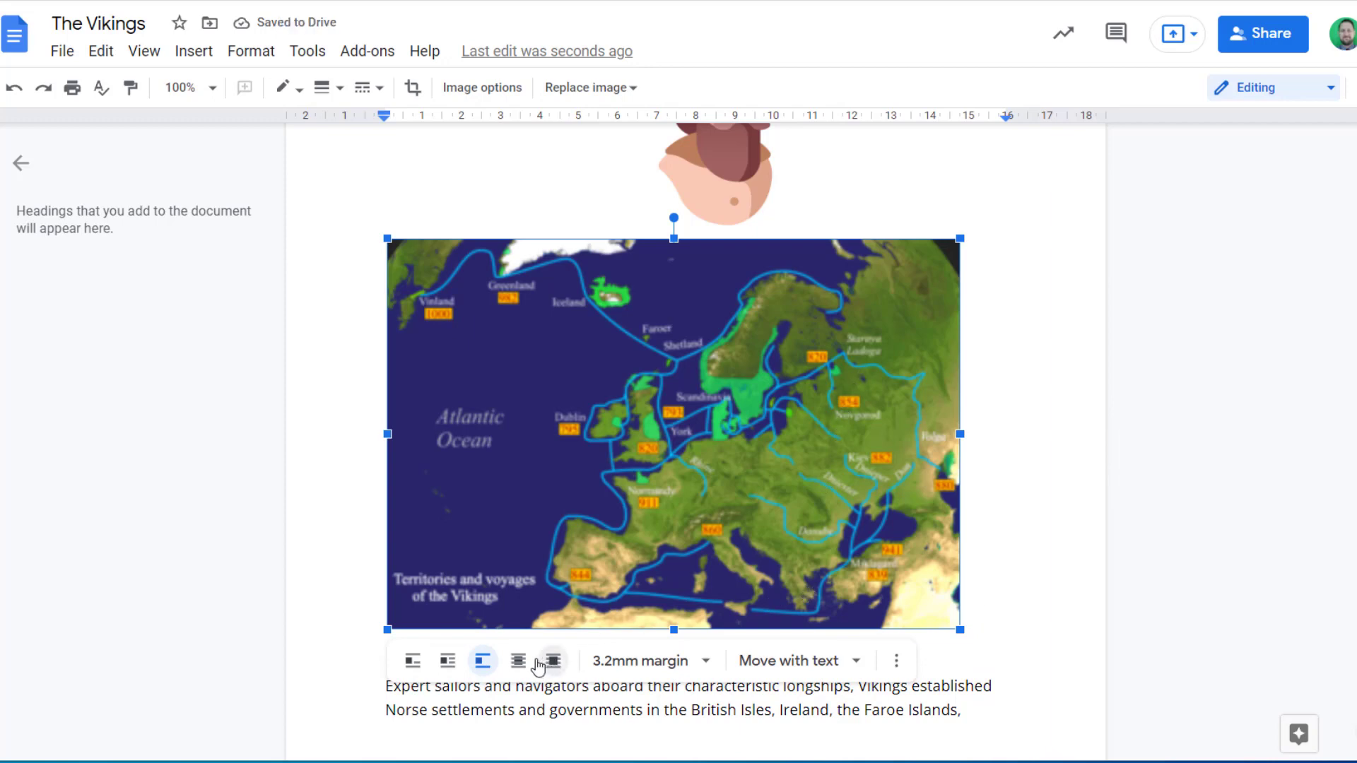
scroll(621, 591, "up", 4)
left_click(770, 495)
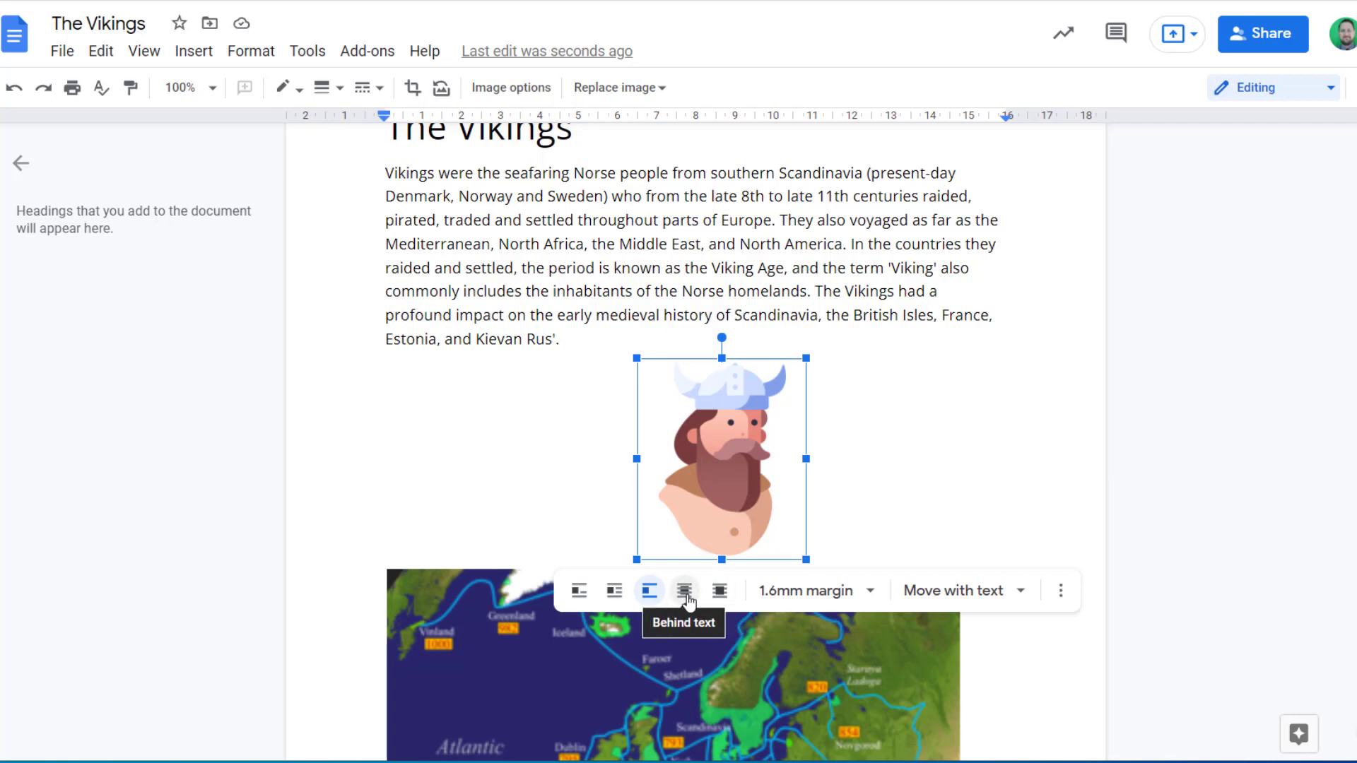
Set the viking illustration to Behind text so the second paragraph runs across it
left_click(685, 596)
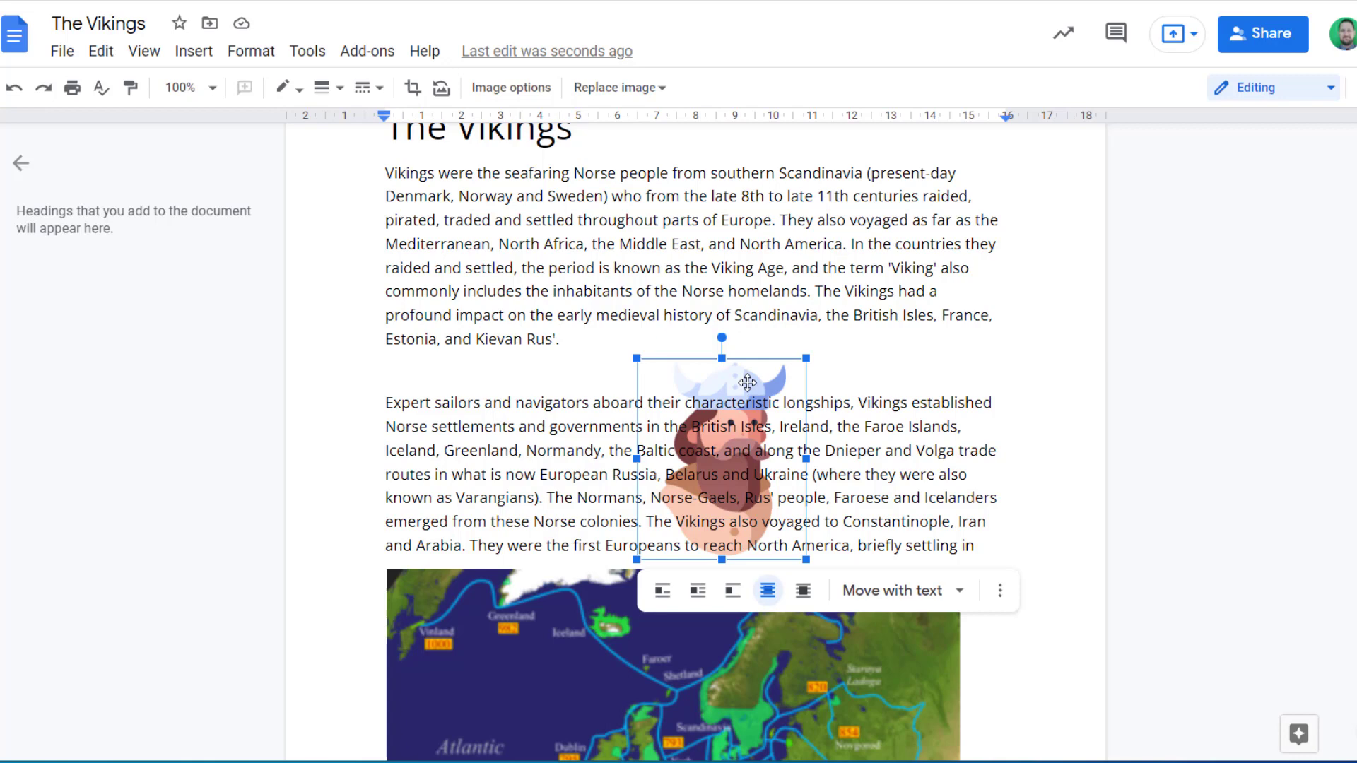
In Image options, raise the viking illustration's transparency, enlarge it, and shift it right
left_click(528, 94)
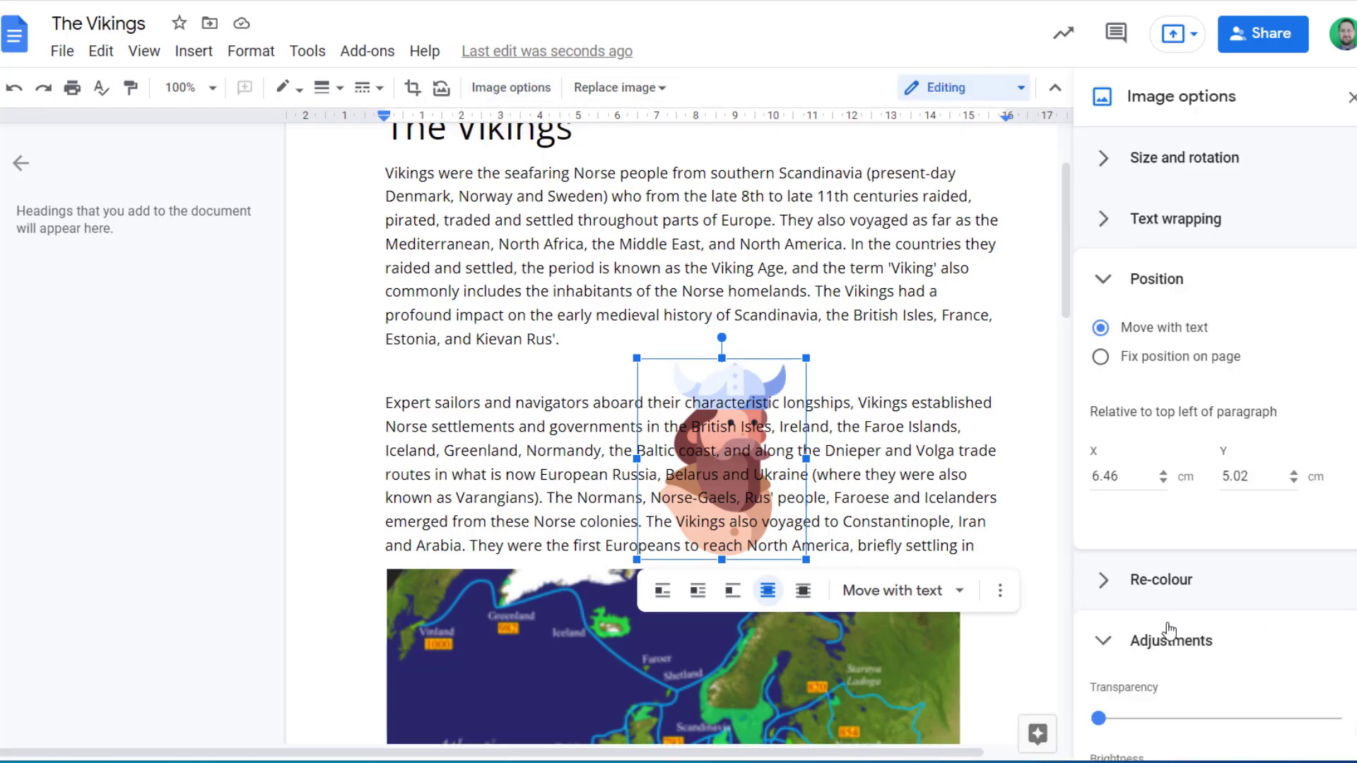
left_click(1104, 282)
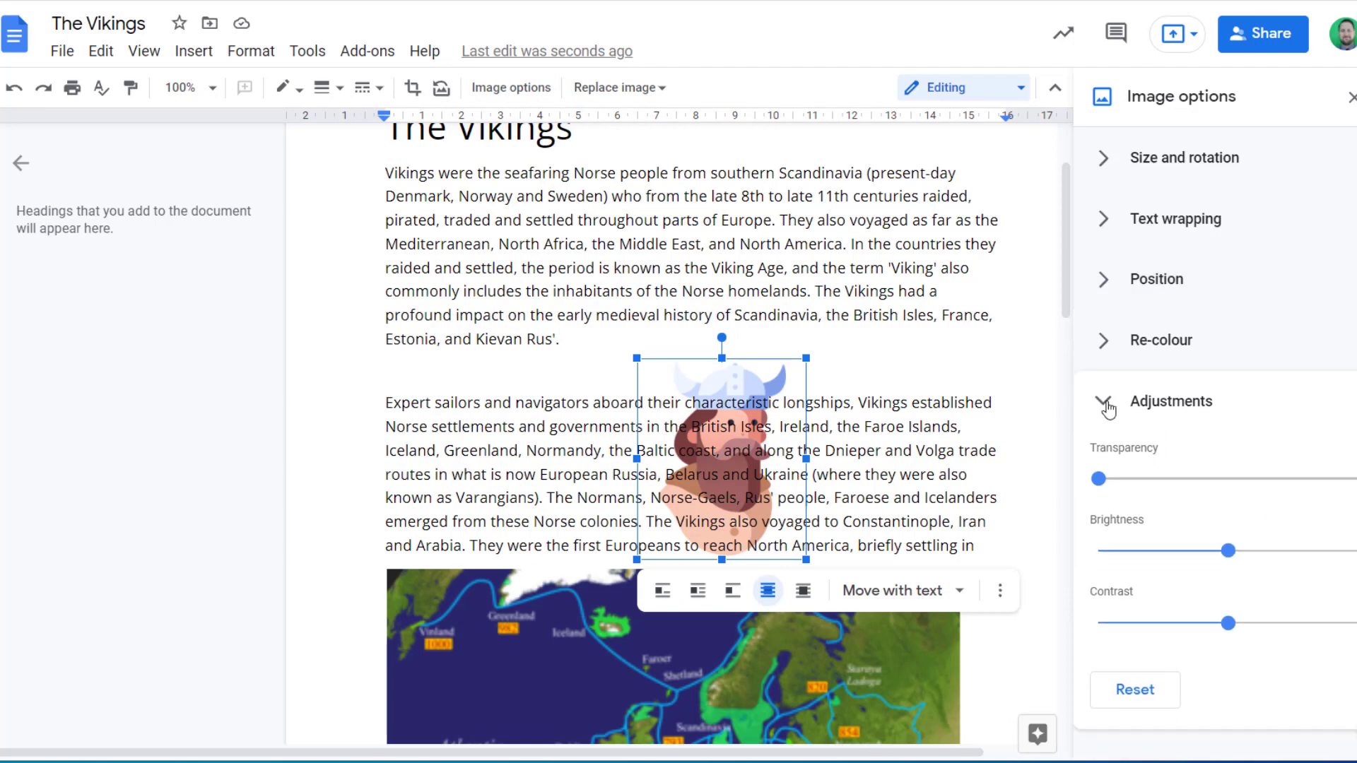
left_click_drag(1099, 480, 1189, 480)
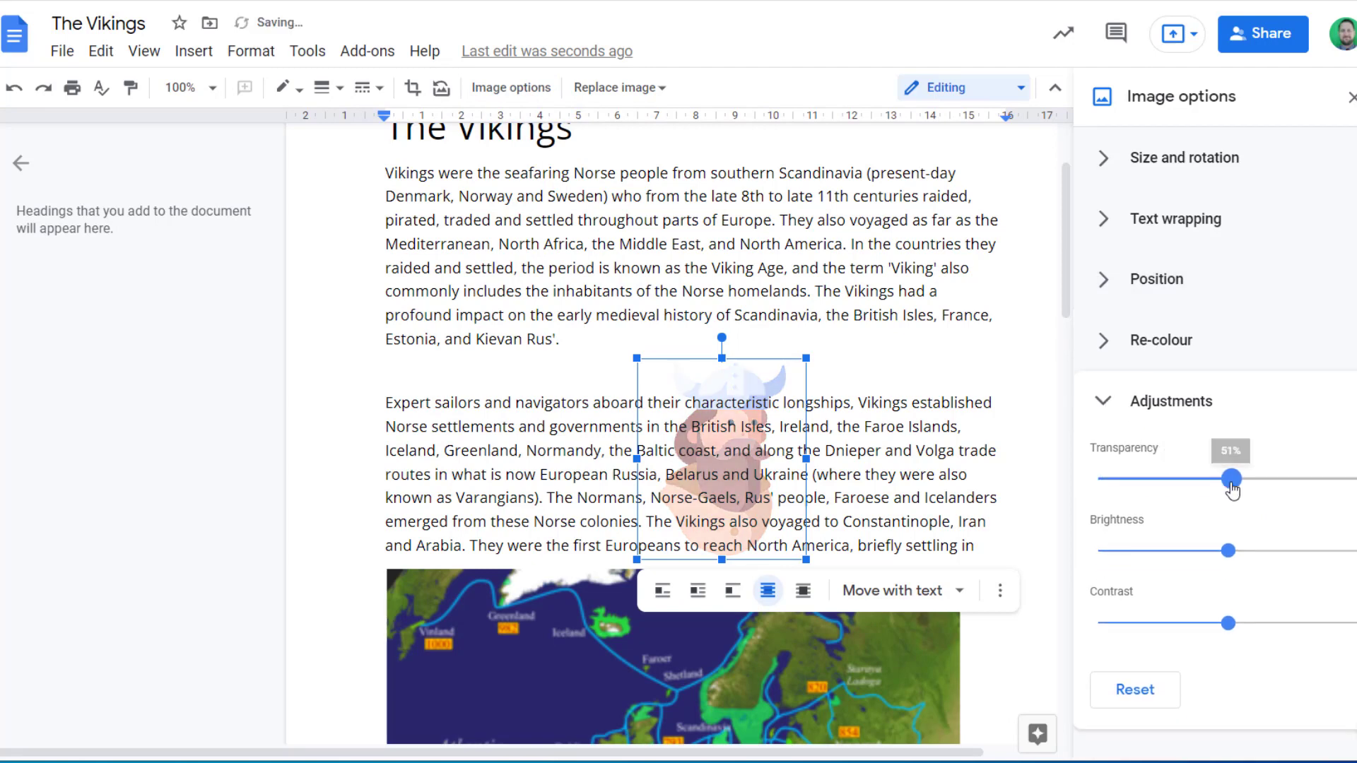
left_click_drag(1232, 486, 1335, 488)
left_click_drag(805, 358, 974, 160)
left_click_drag(856, 366, 913, 362)
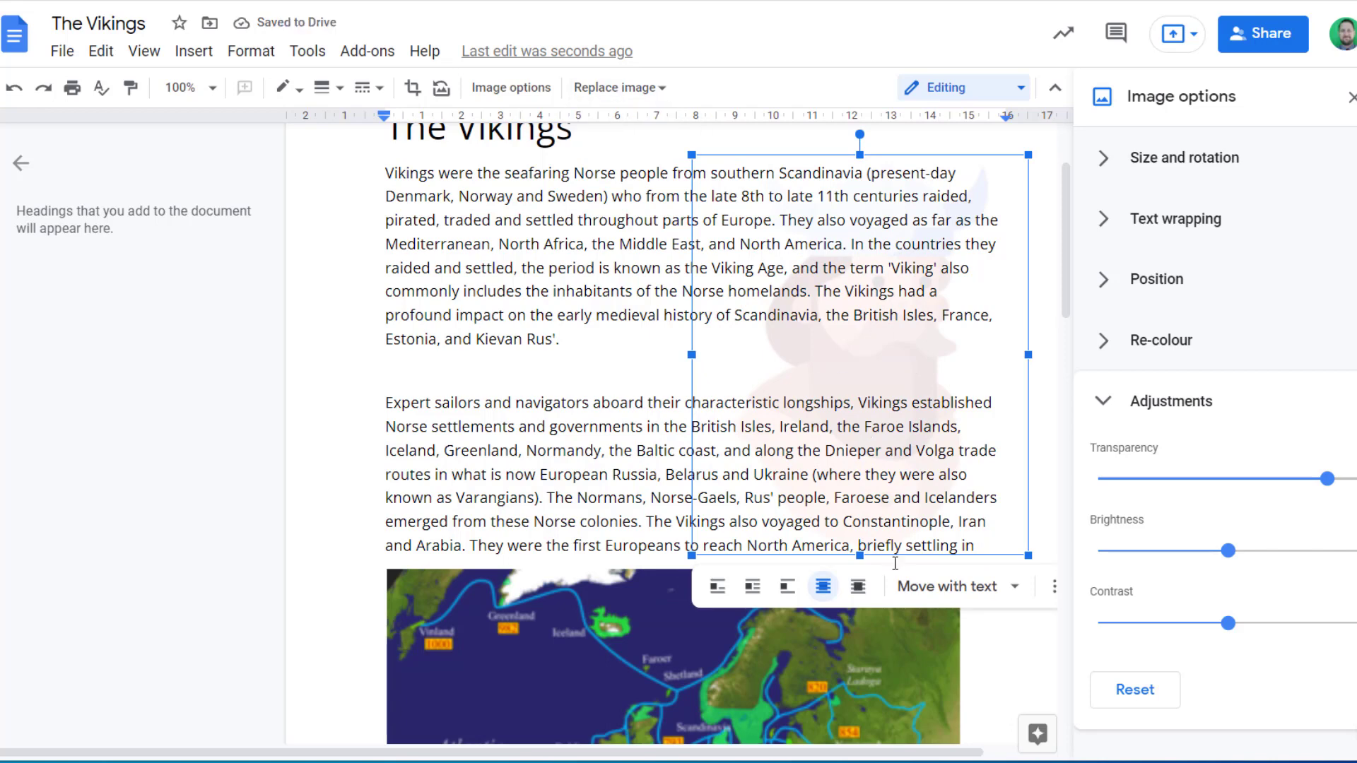
Put the illustration in front of text and settle its transparency at about 23%
left_click(864, 592)
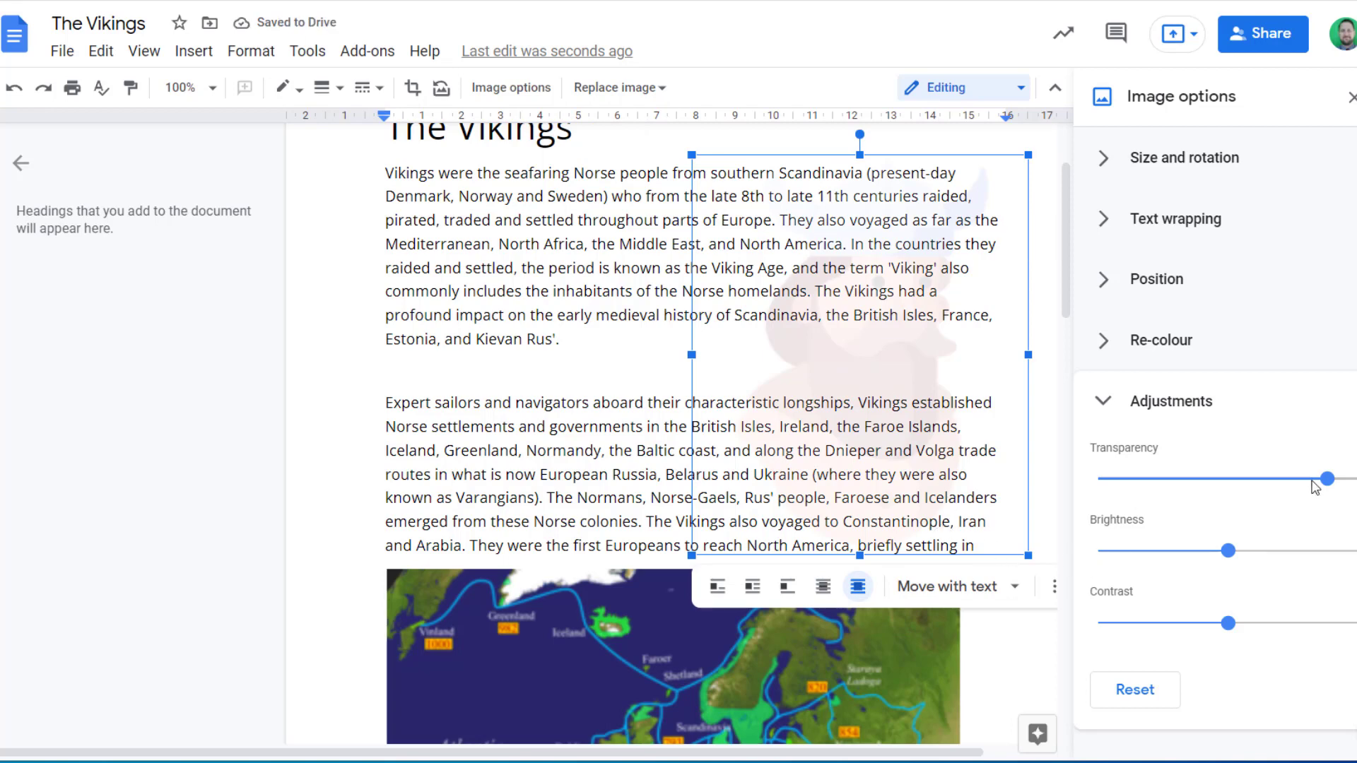
left_click_drag(1327, 479, 1157, 488)
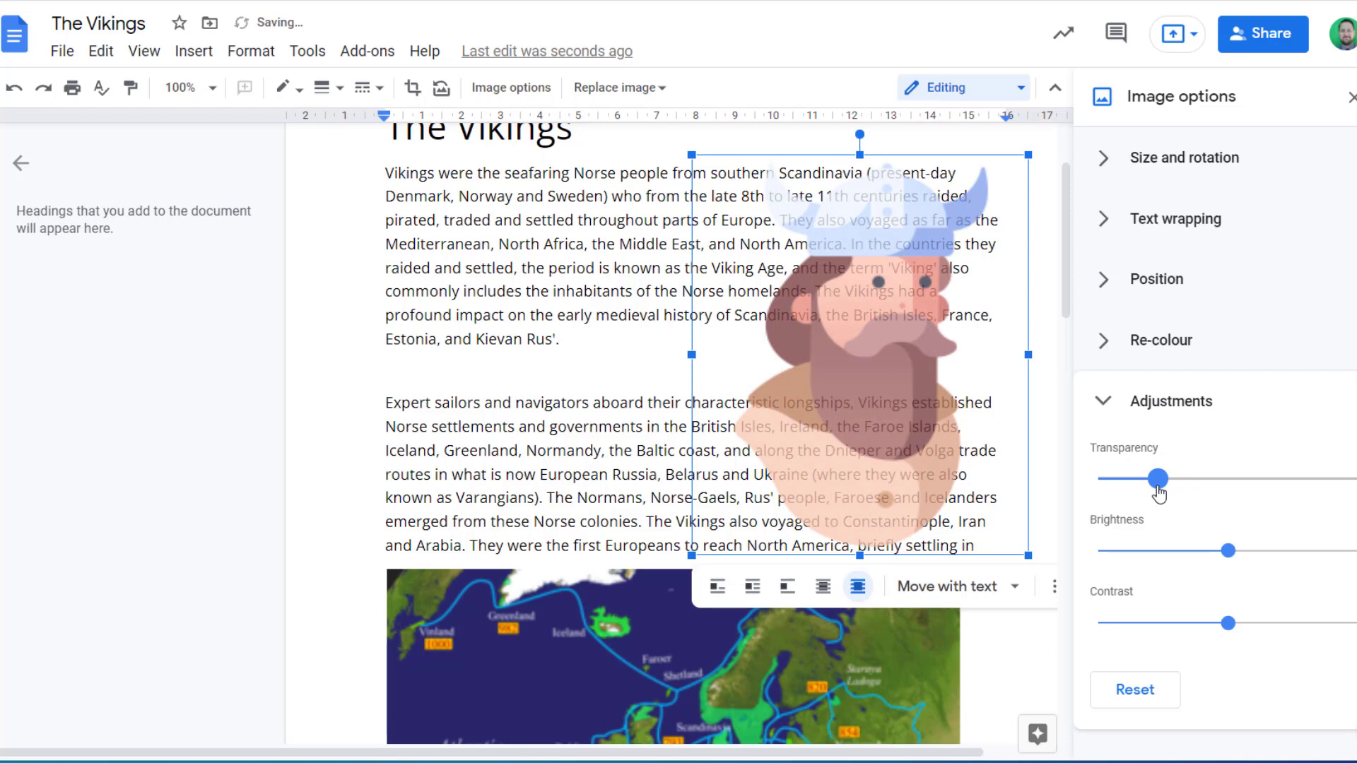
left_click_drag(1158, 488, 1181, 486)
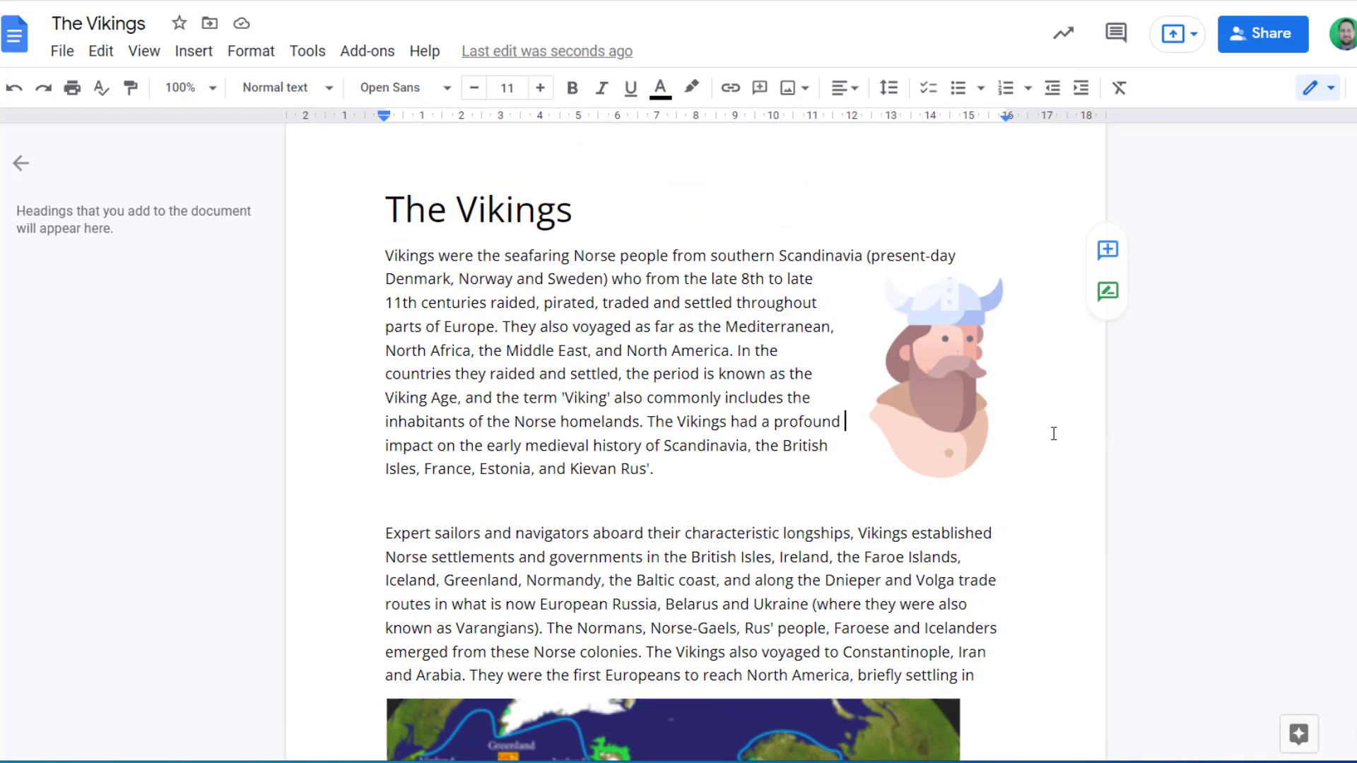
Add one blank line under The Vikings title, pushing paragraph one and the illustration down
left_click(952, 422)
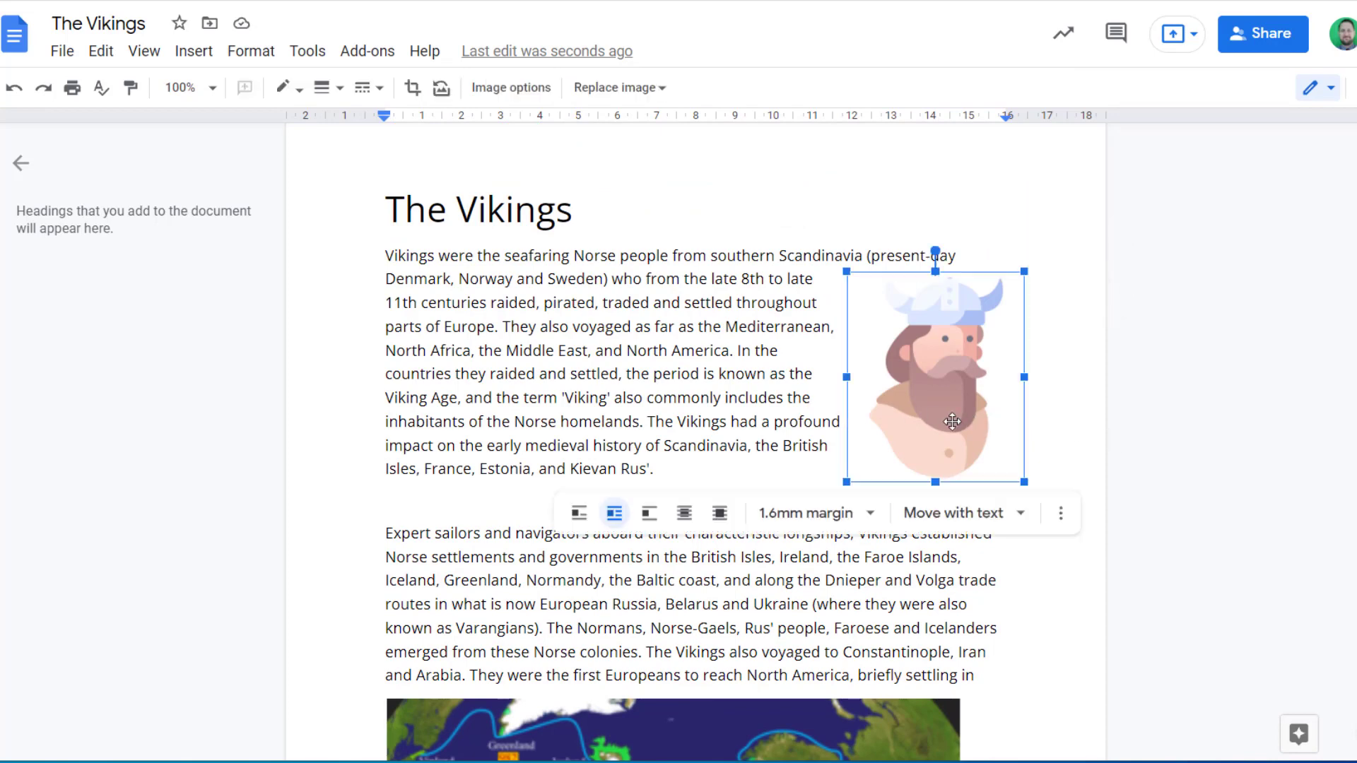
left_click(959, 517)
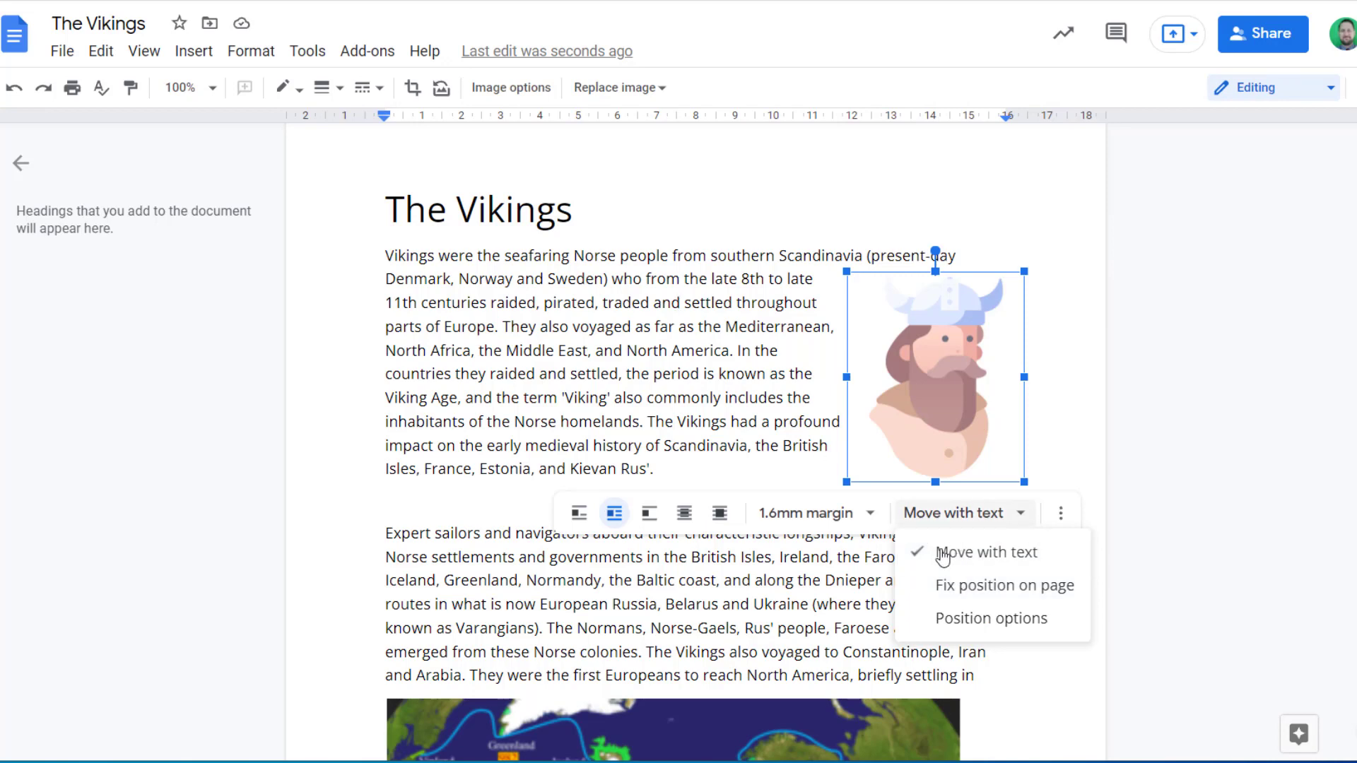
left_click(597, 220)
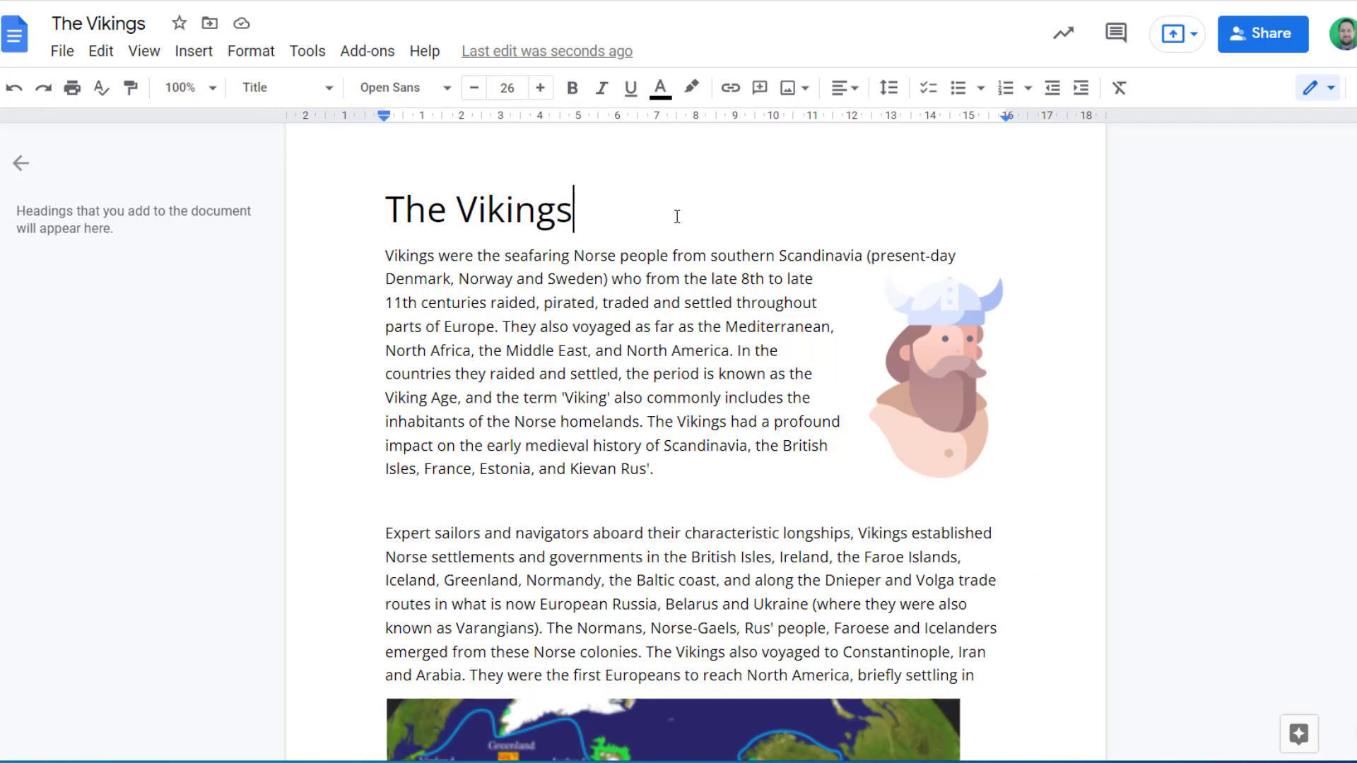
key("Return")
key("Return")
key("Return")
key("Return")
key("Return")
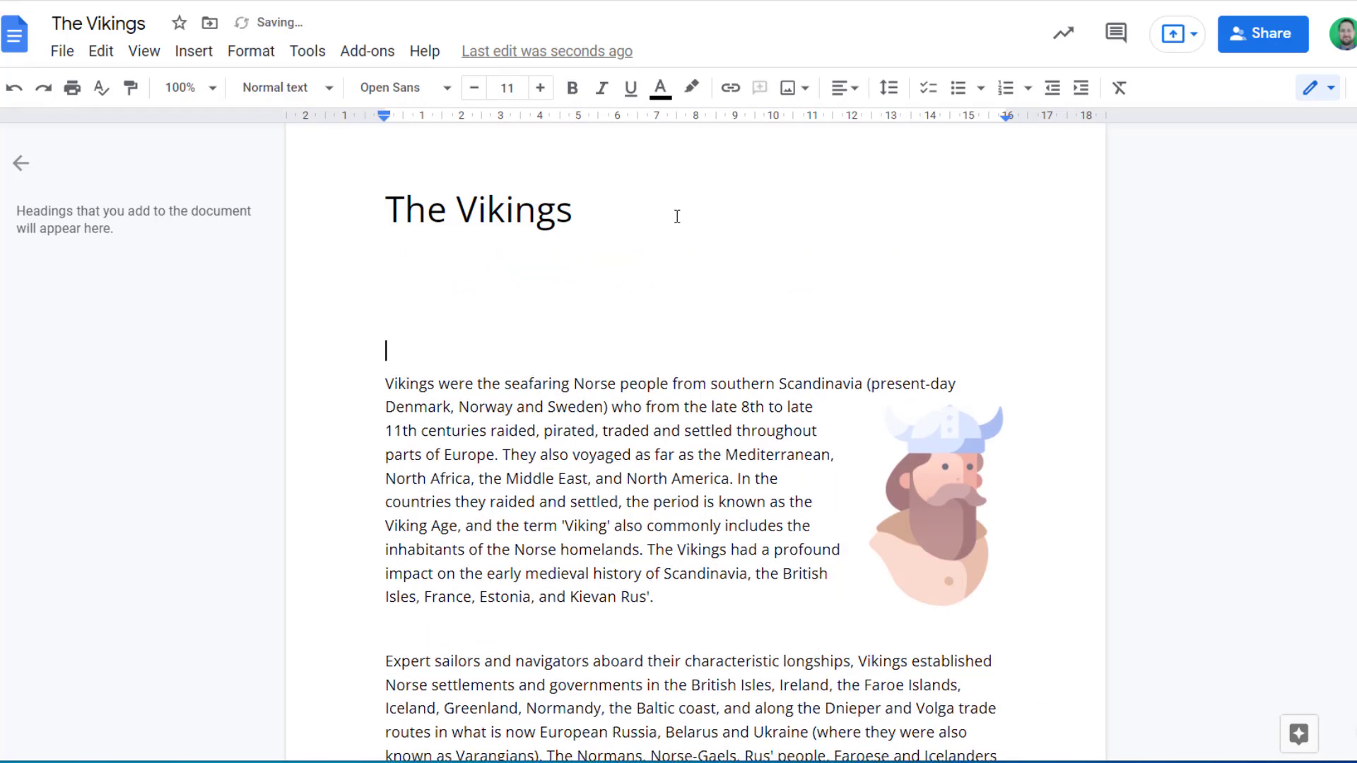
key("BackSpace")
key("BackSpace")
key("BackSpace")
key("BackSpace")
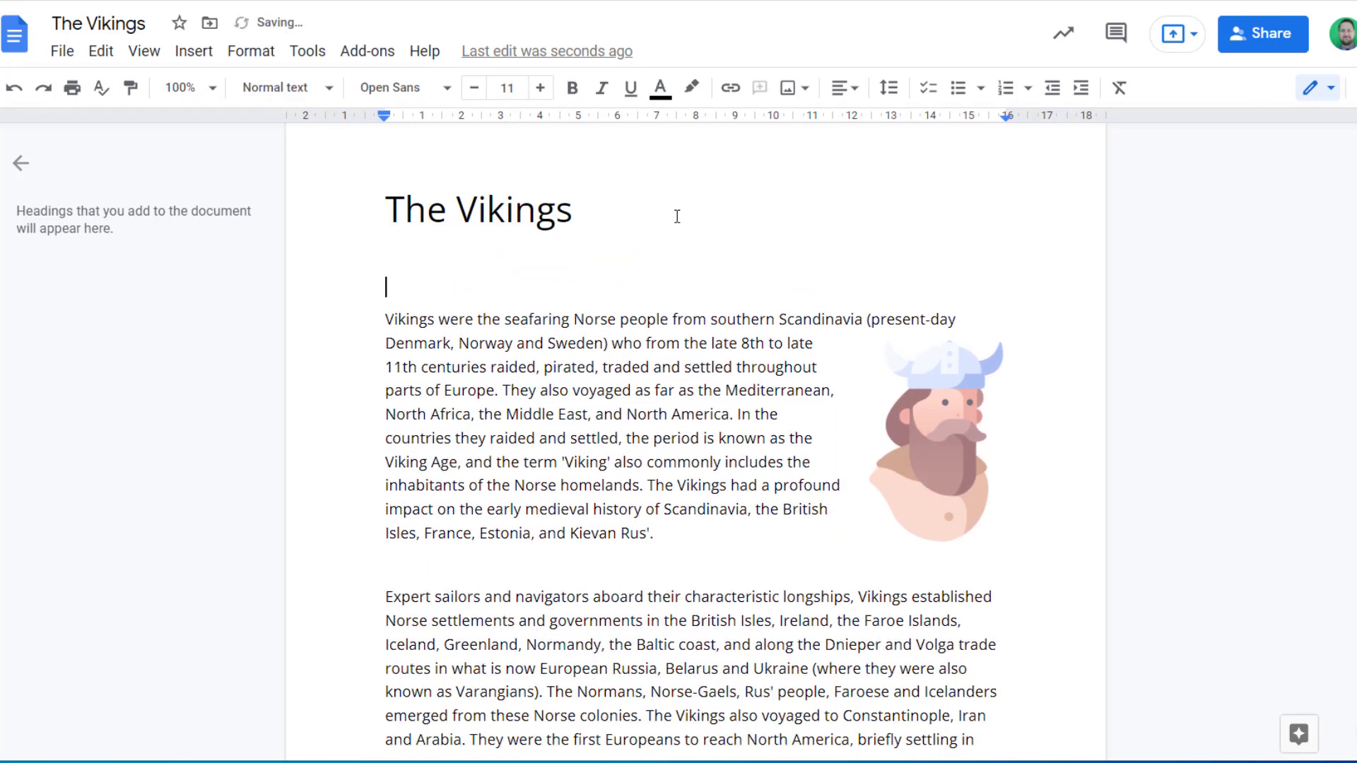
Set the viking illustration to a fixed position on the page
left_click(963, 467)
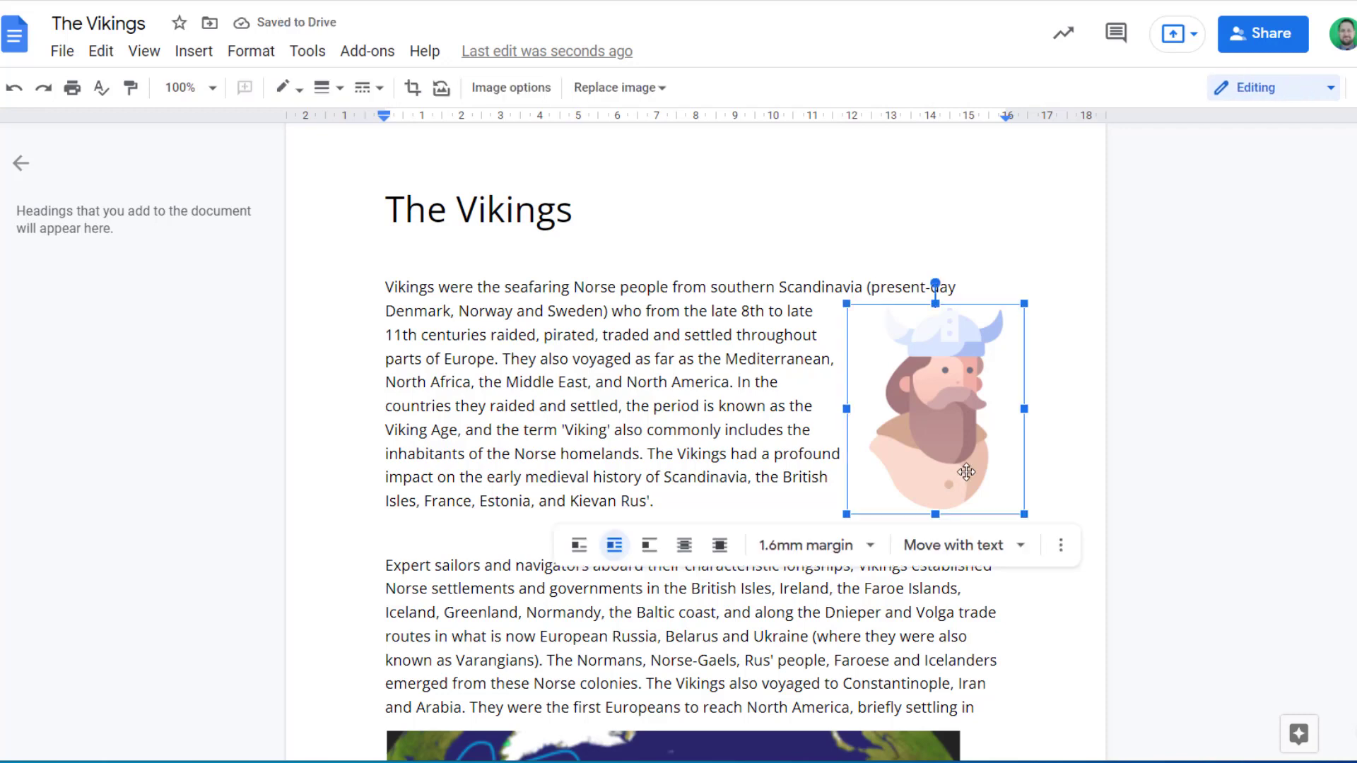
left_click(951, 548)
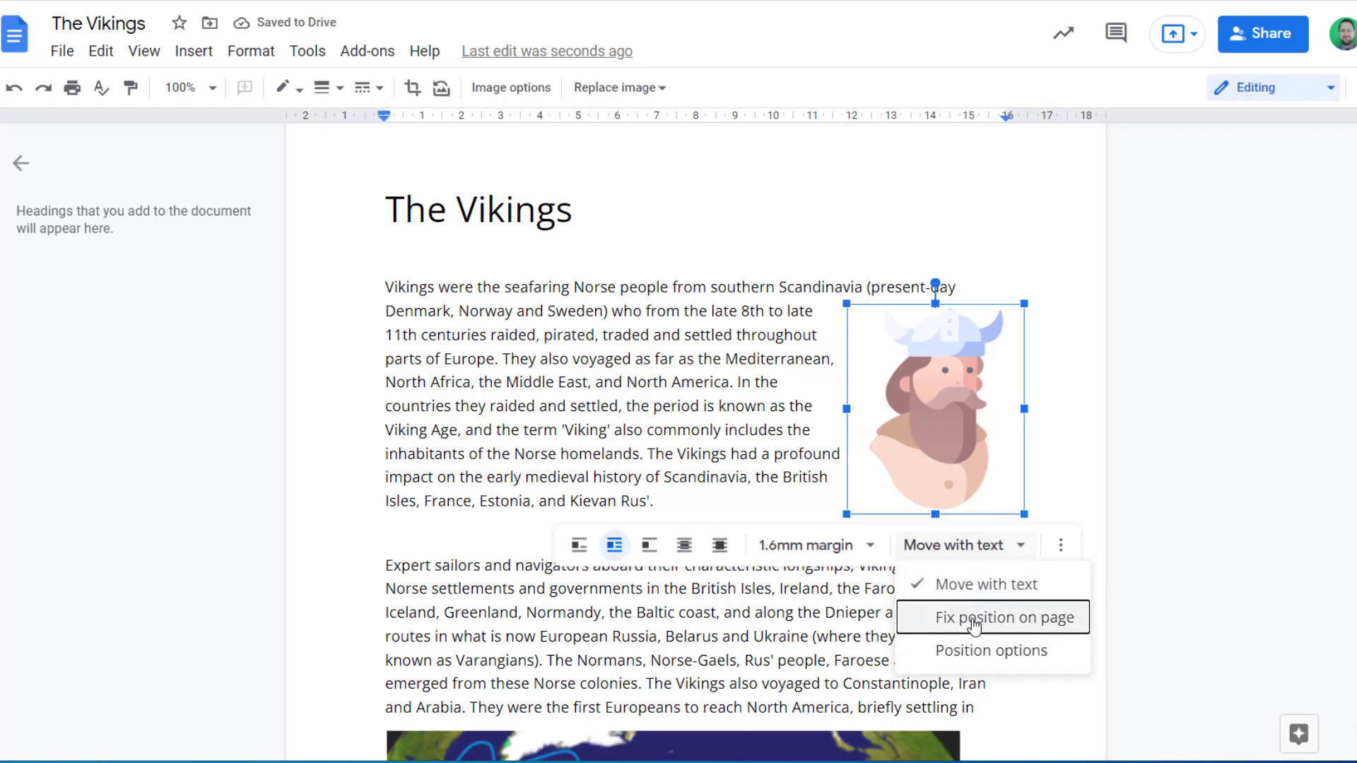
left_click(972, 621)
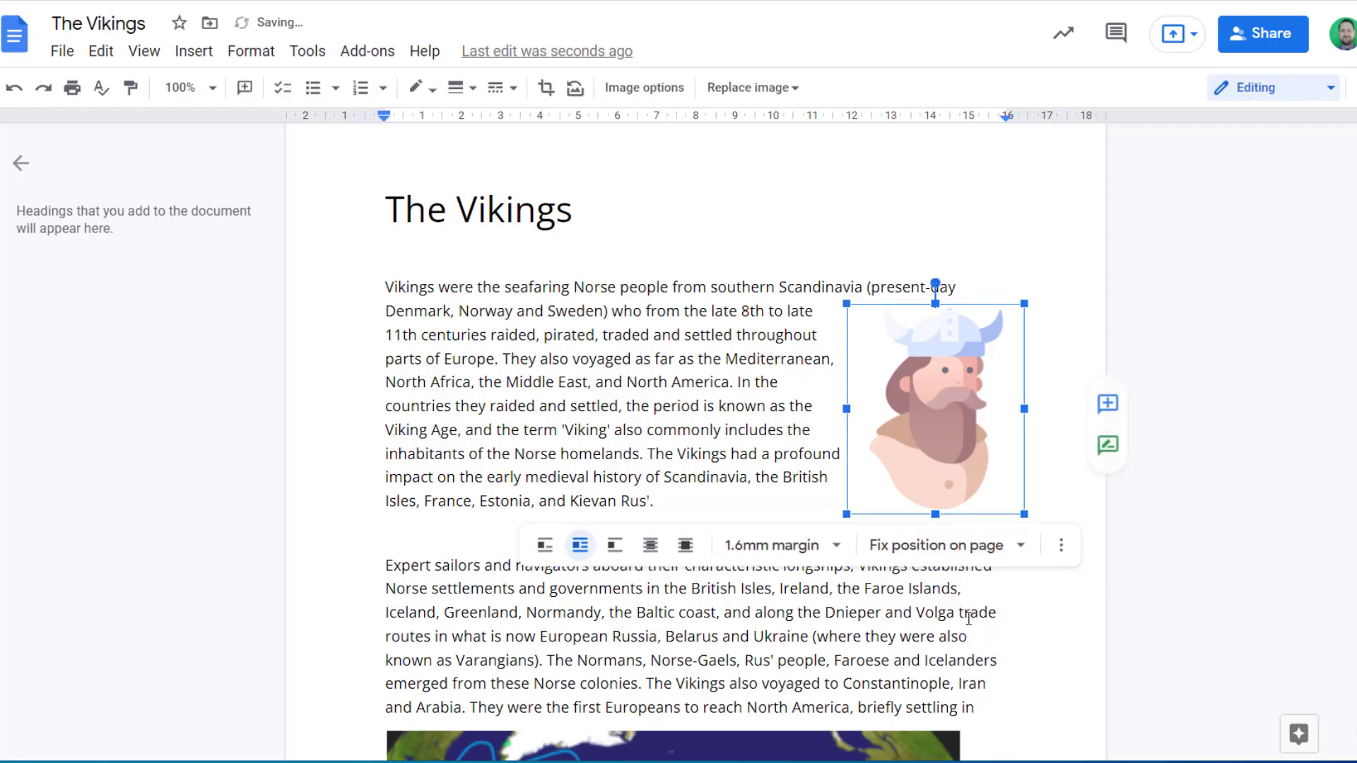
Delete the blank lines under the title so the first paragraph starts right beneath it
left_click(608, 252)
key("Return")
key("Return")
key("Return")
key("Return")
key("Return")
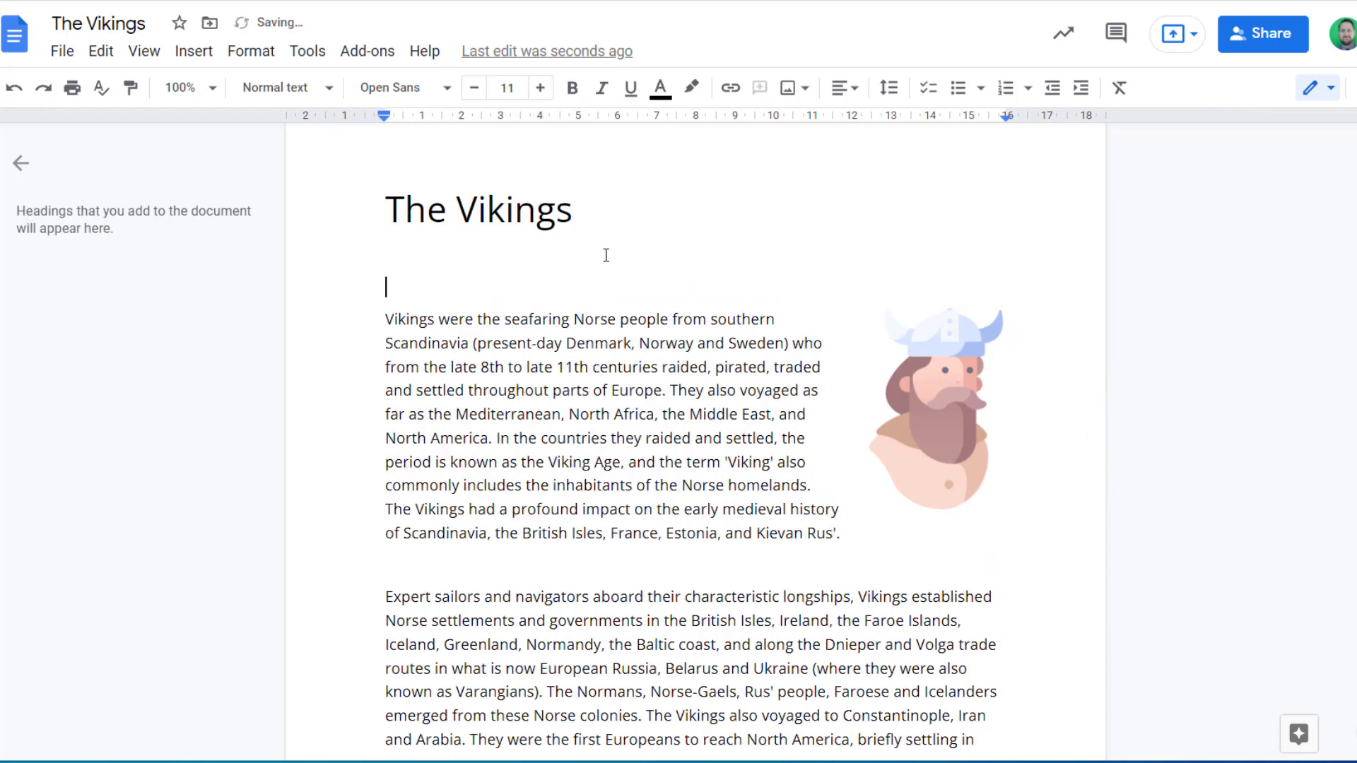
key("Return")
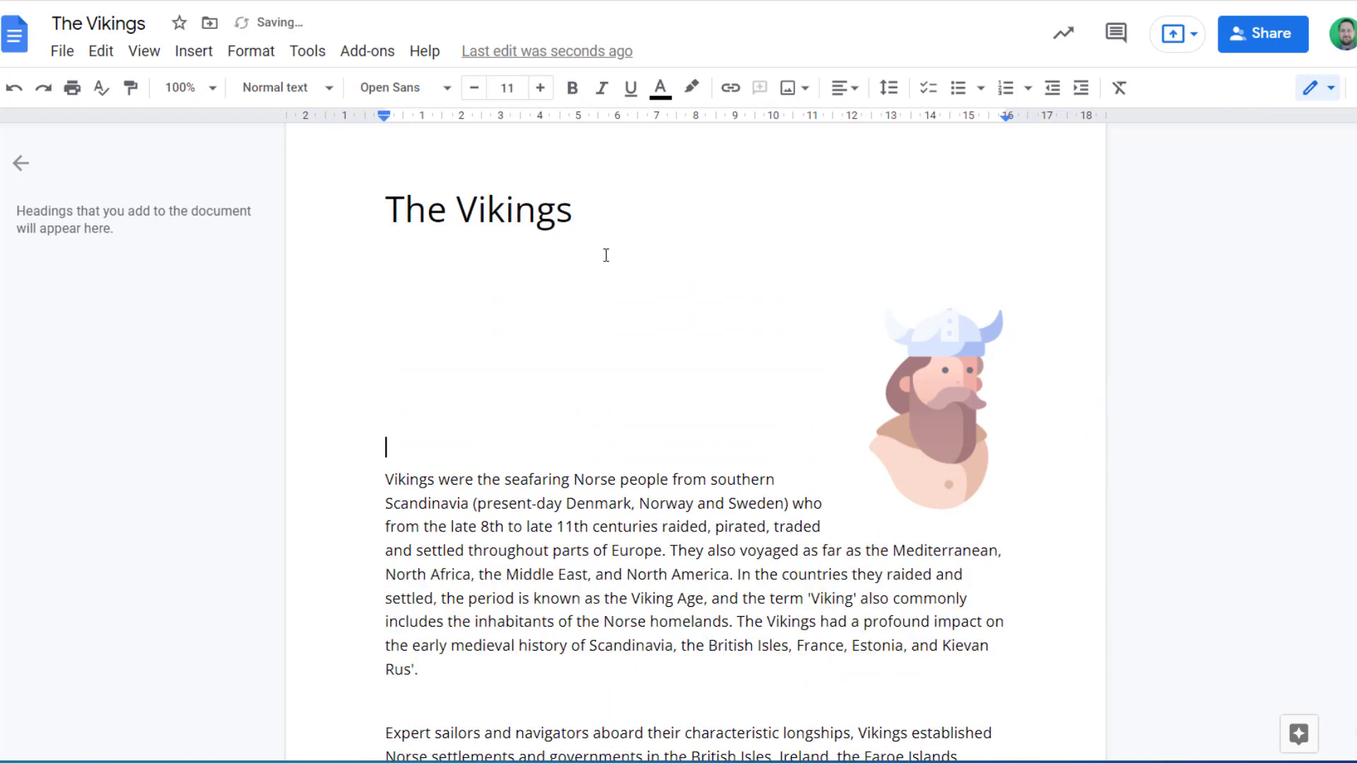
key("BackSpace")
key("BackSpace")
key("BackSpace")
key("BackSpace")
key("BackSpace")
key("BackSpace")
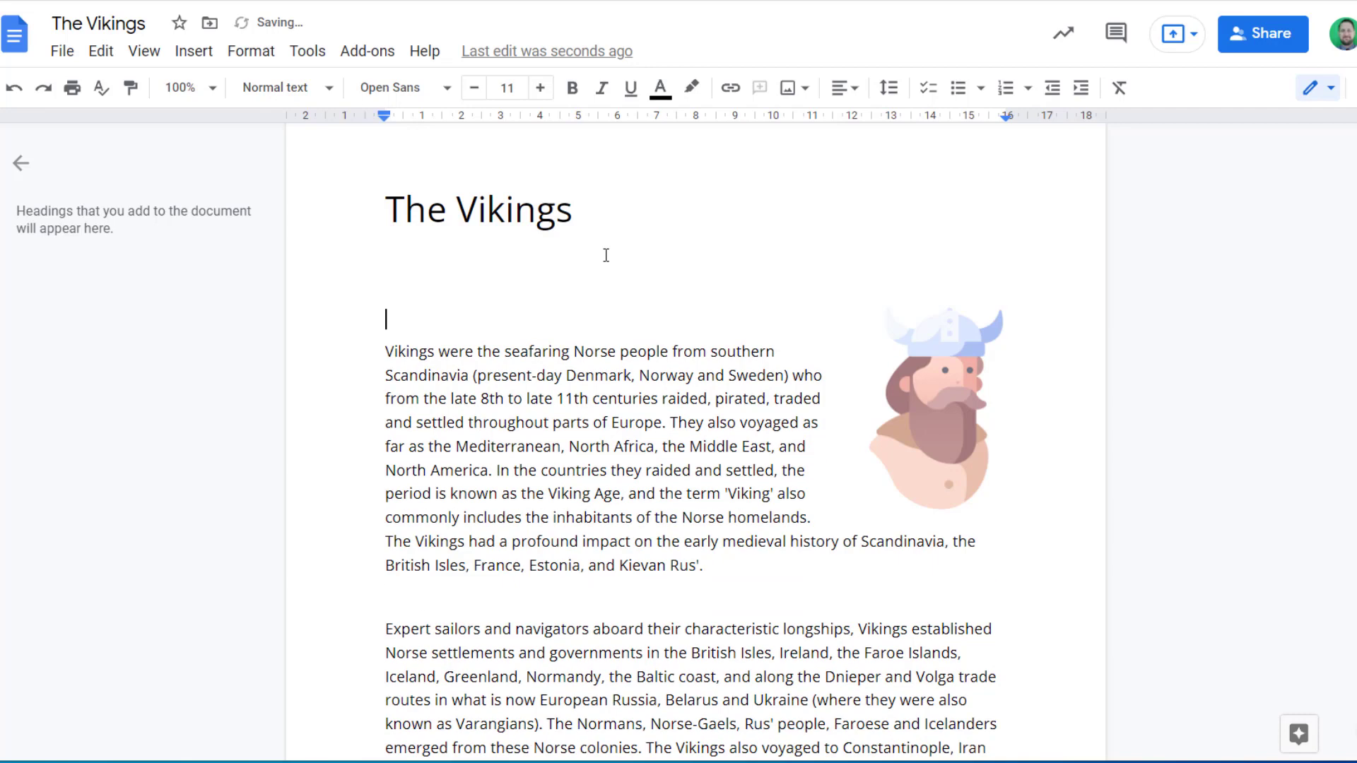
key("BackSpace")
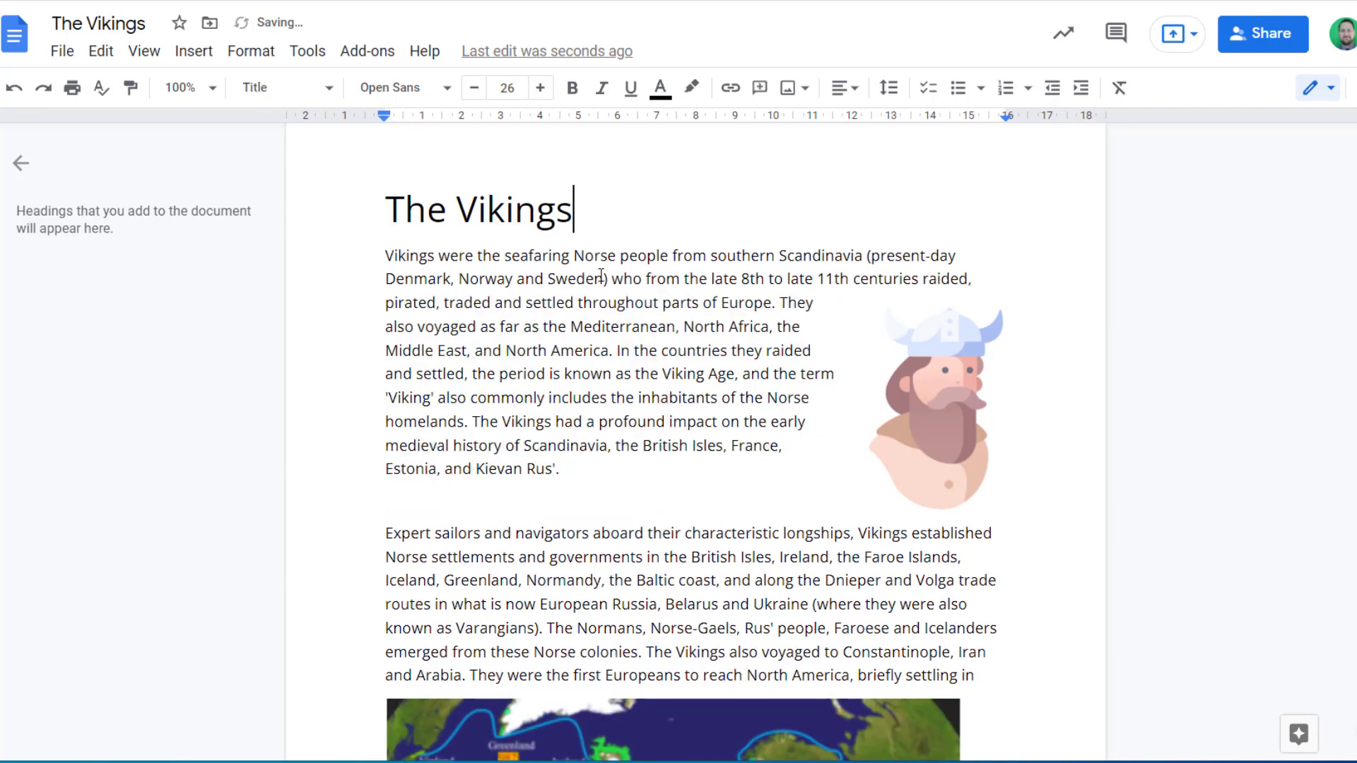
left_click(927, 443)
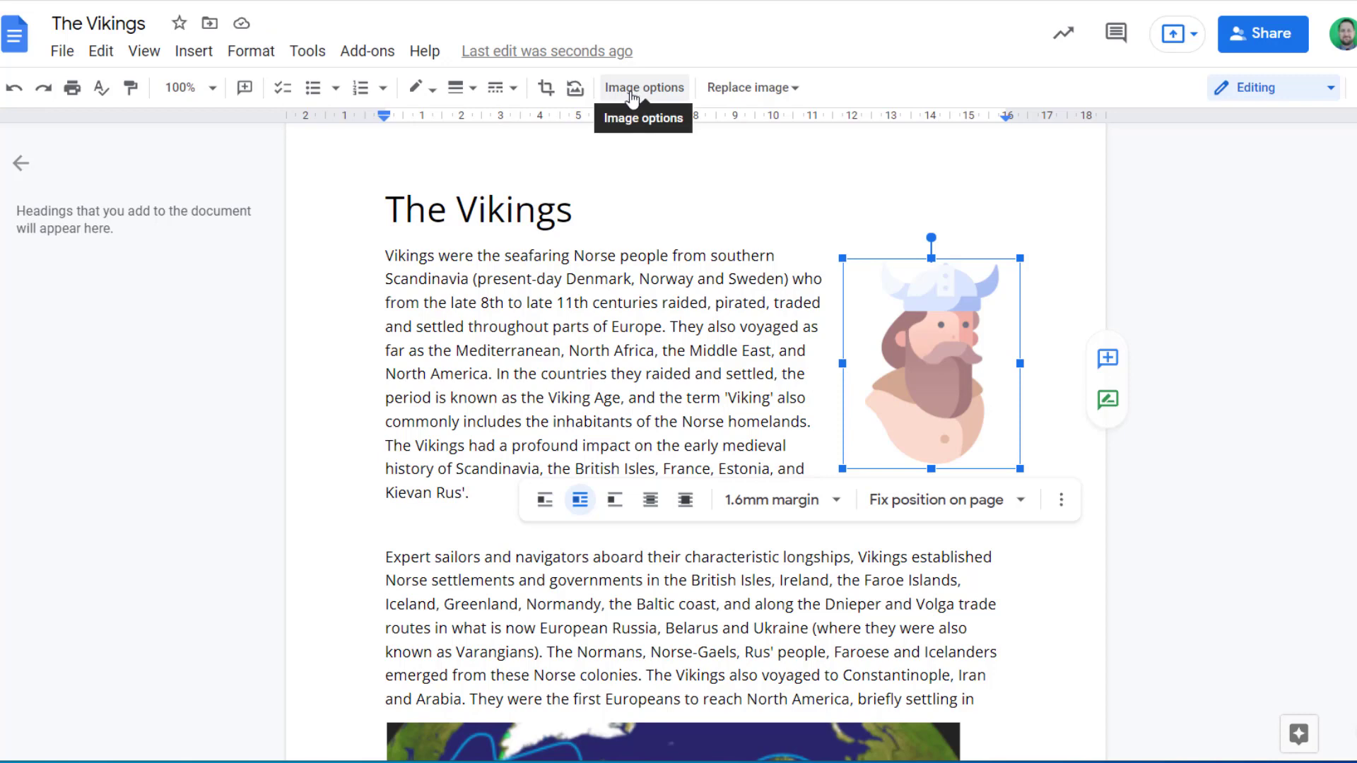
Apply the centre Quick layout so the viking illustration sits mid-page with text wrapping both sides
left_click(633, 92)
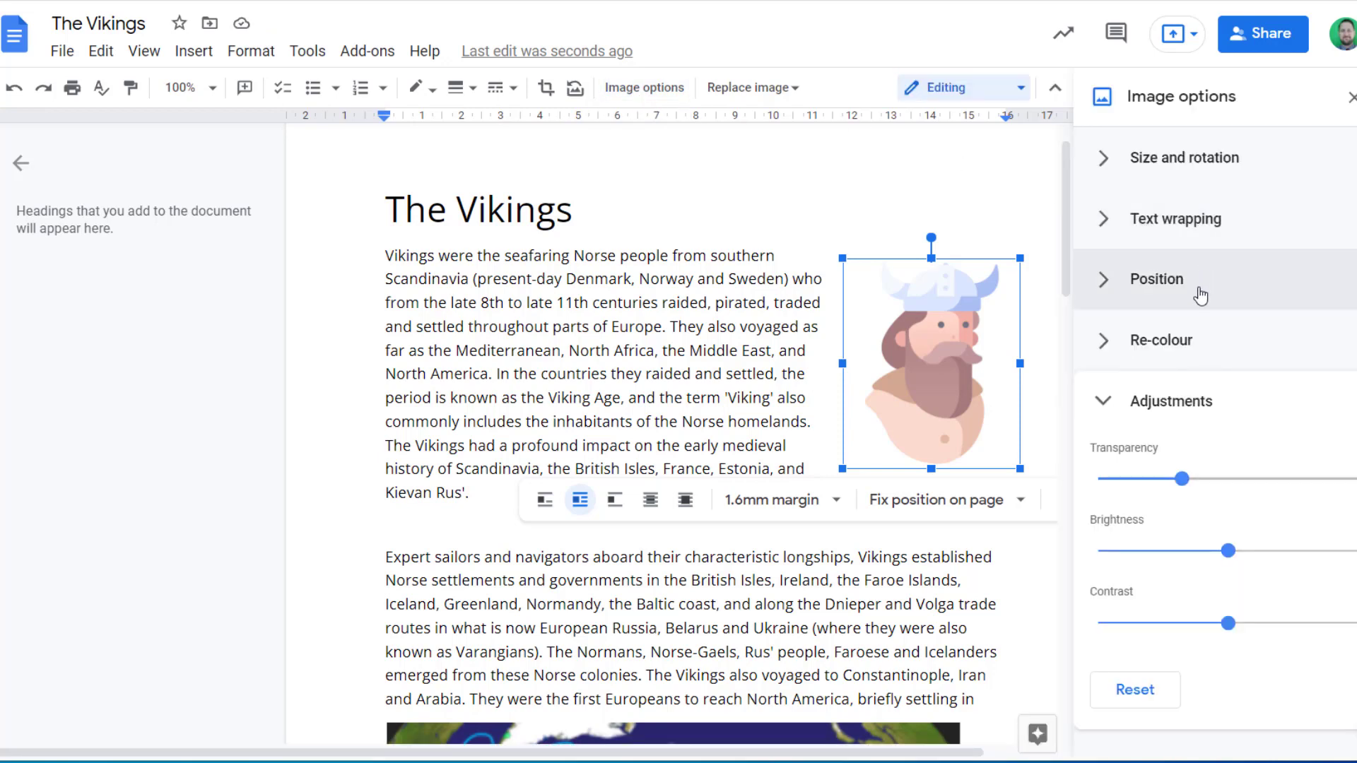
left_click(1103, 286)
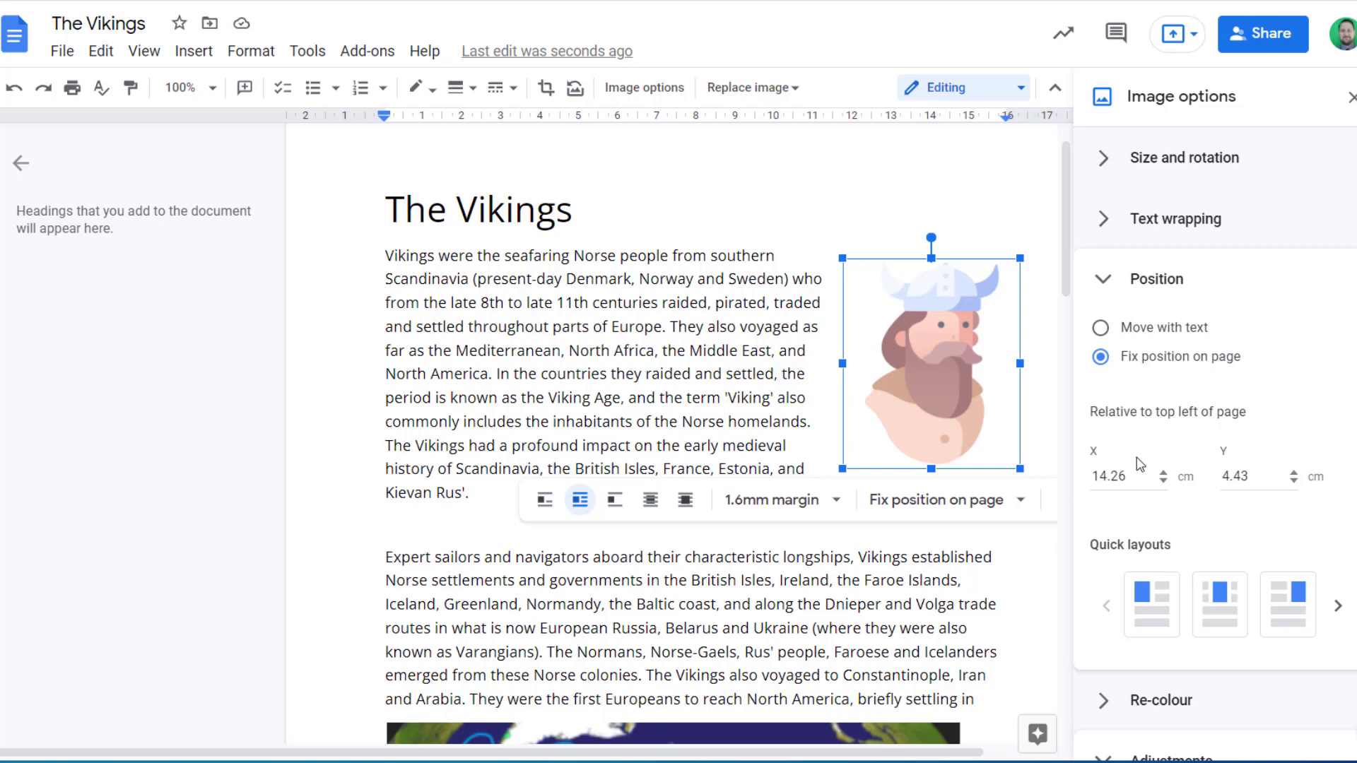
left_click(1121, 477)
left_click(1266, 480)
scroll(1189, 544, "down", 1)
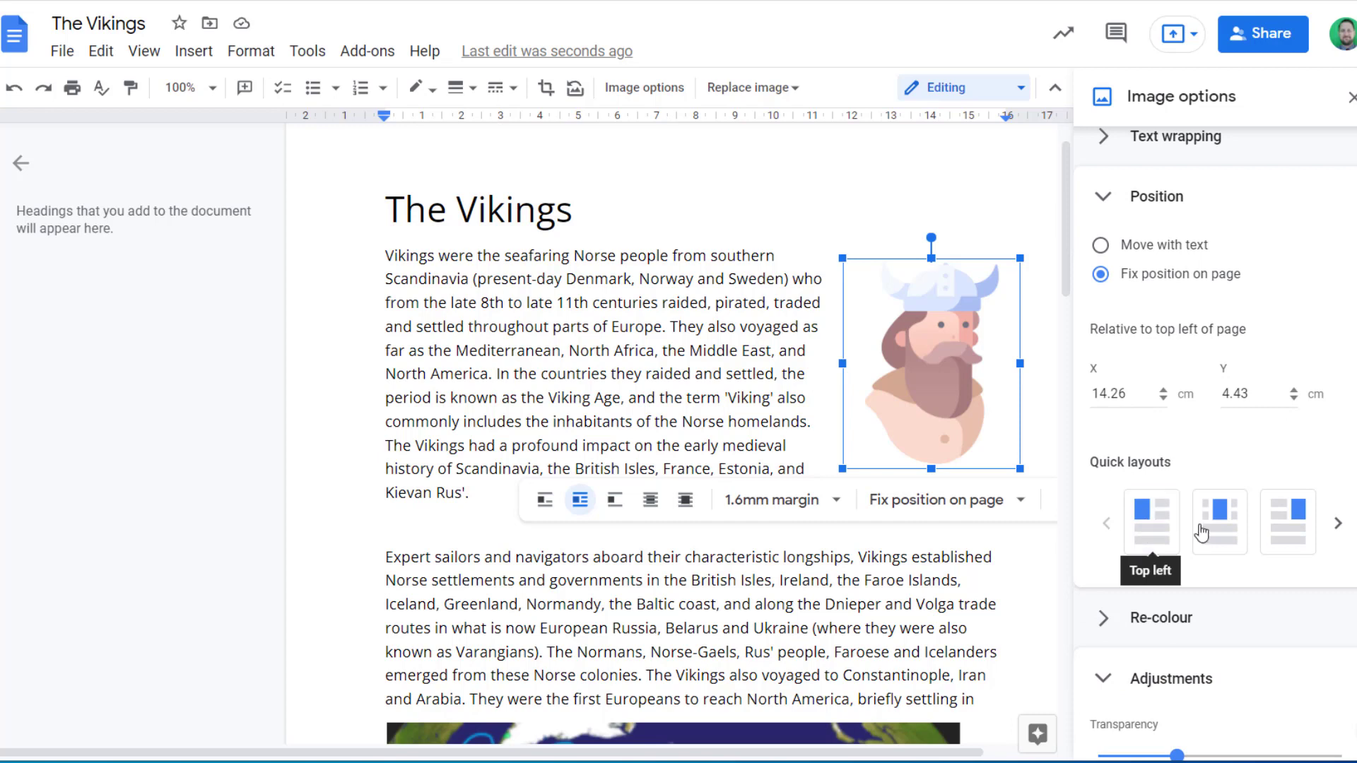
left_click(1337, 526)
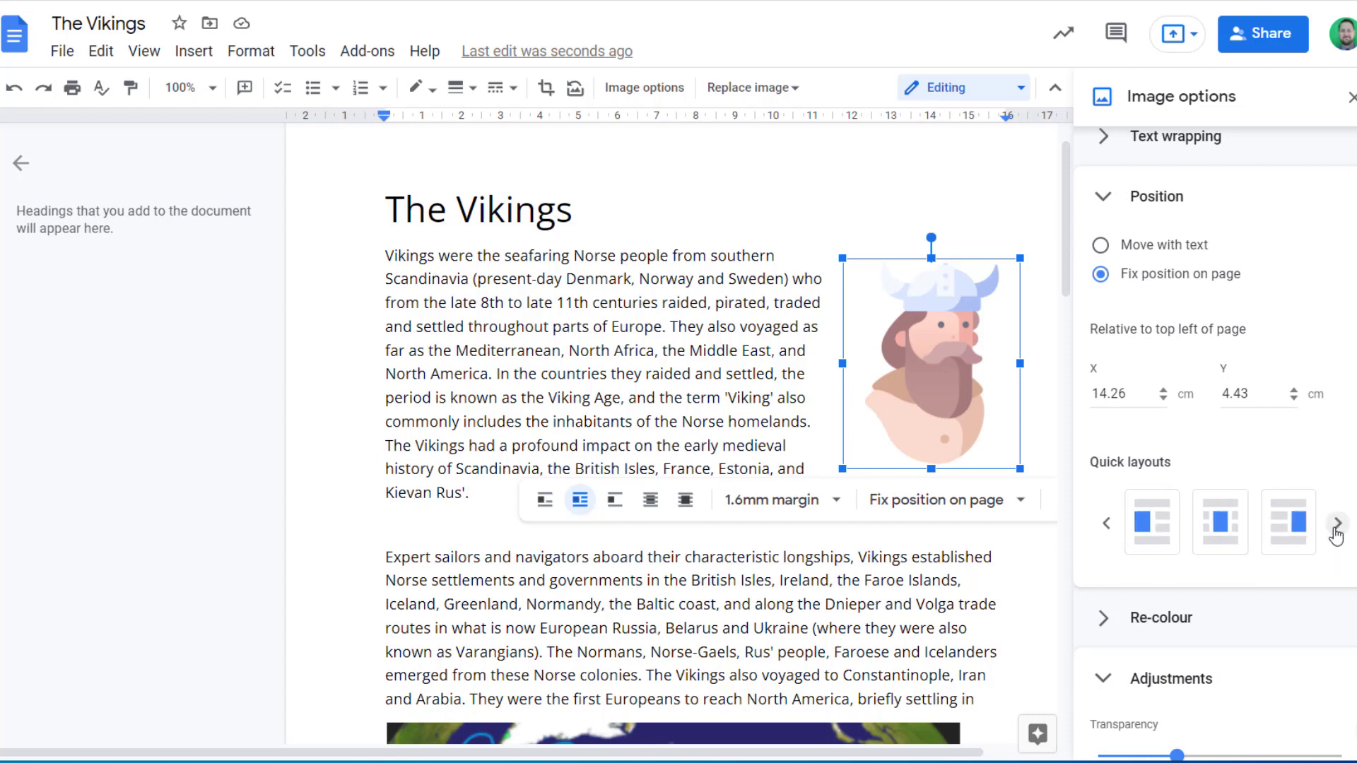
left_click(1221, 523)
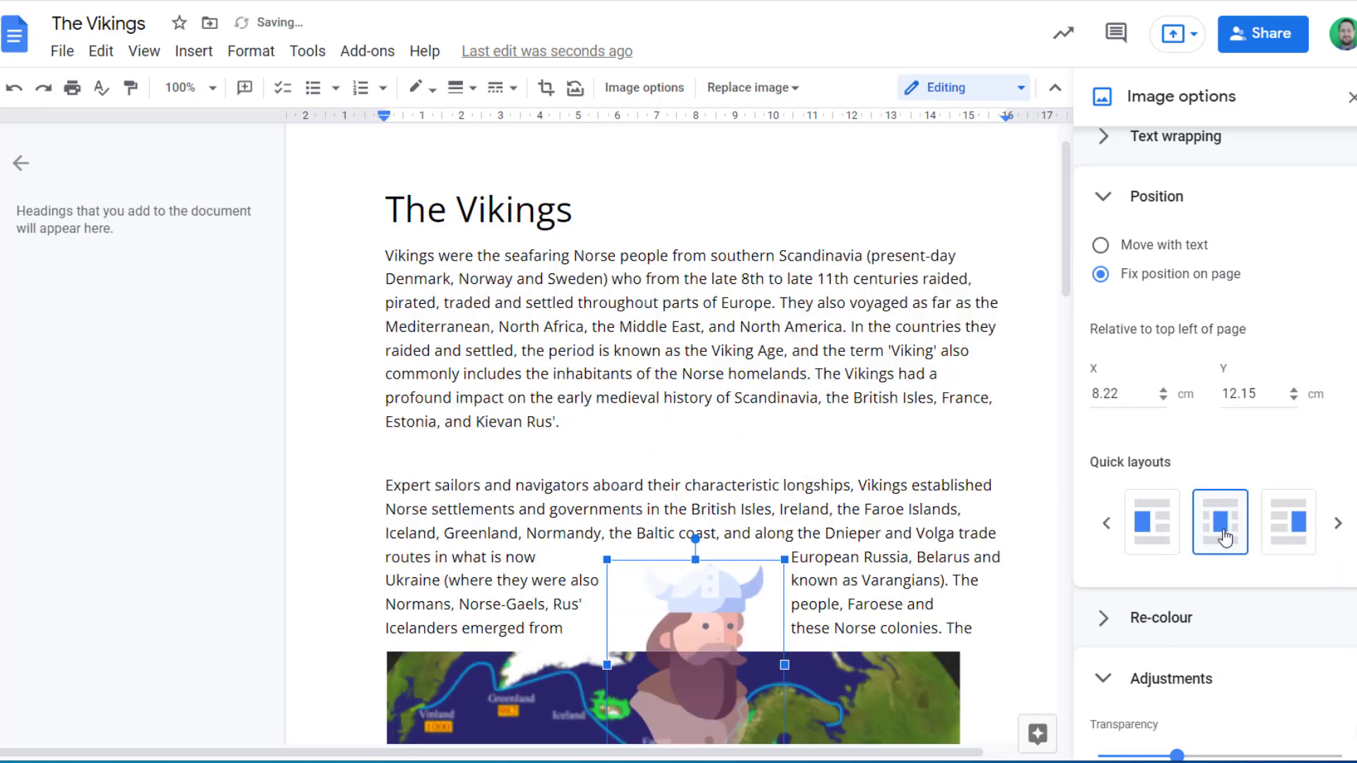
scroll(890, 518, "down", 3)
Delete the Viking map image, then add and remove a blank line above the second paragraph
left_click(902, 473)
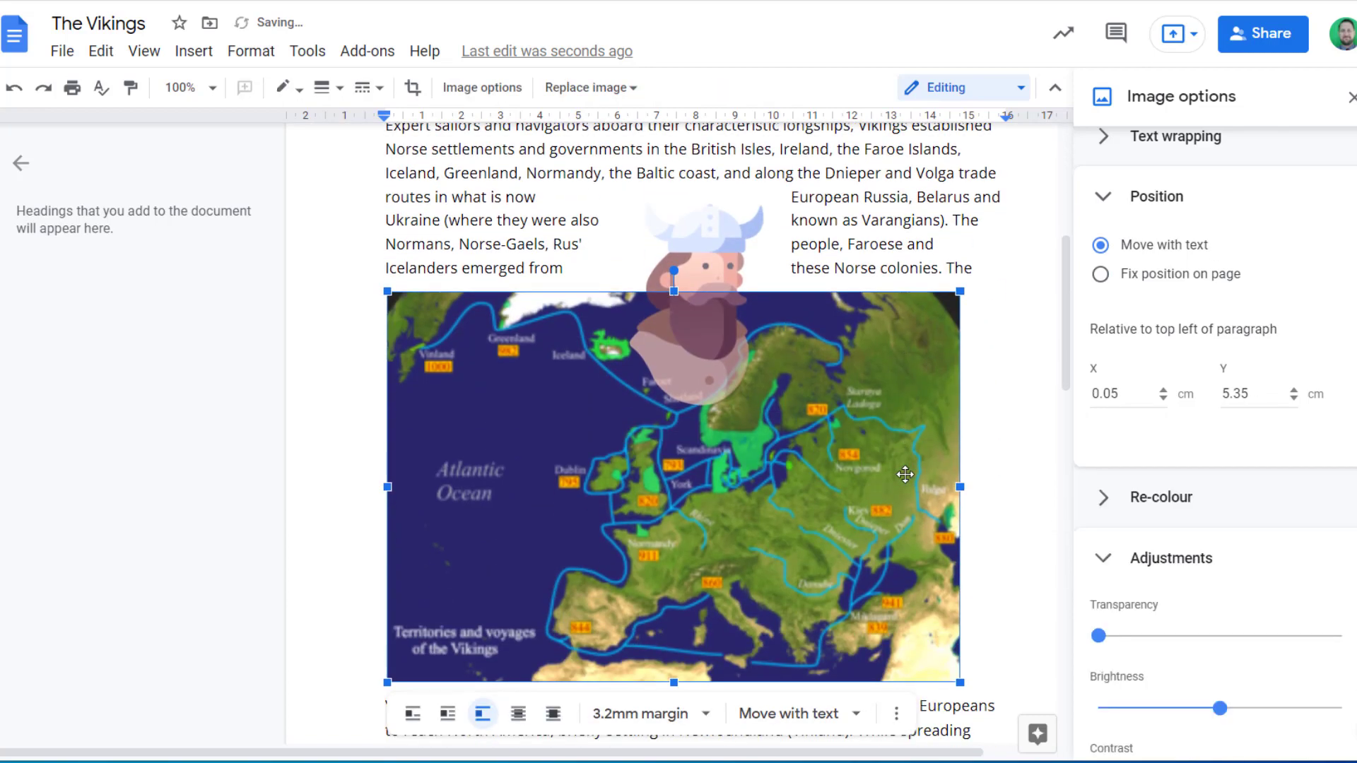
key("Delete")
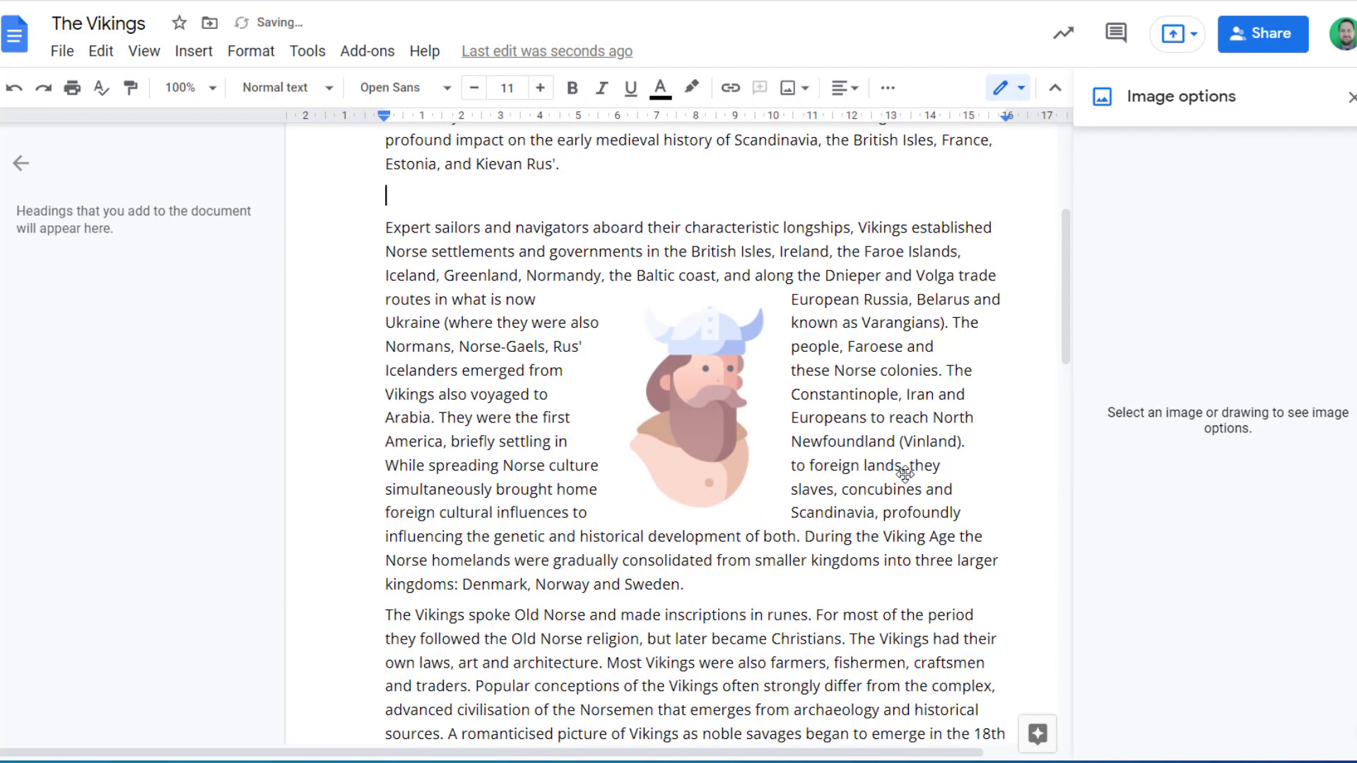
scroll(848, 438, "up", 4)
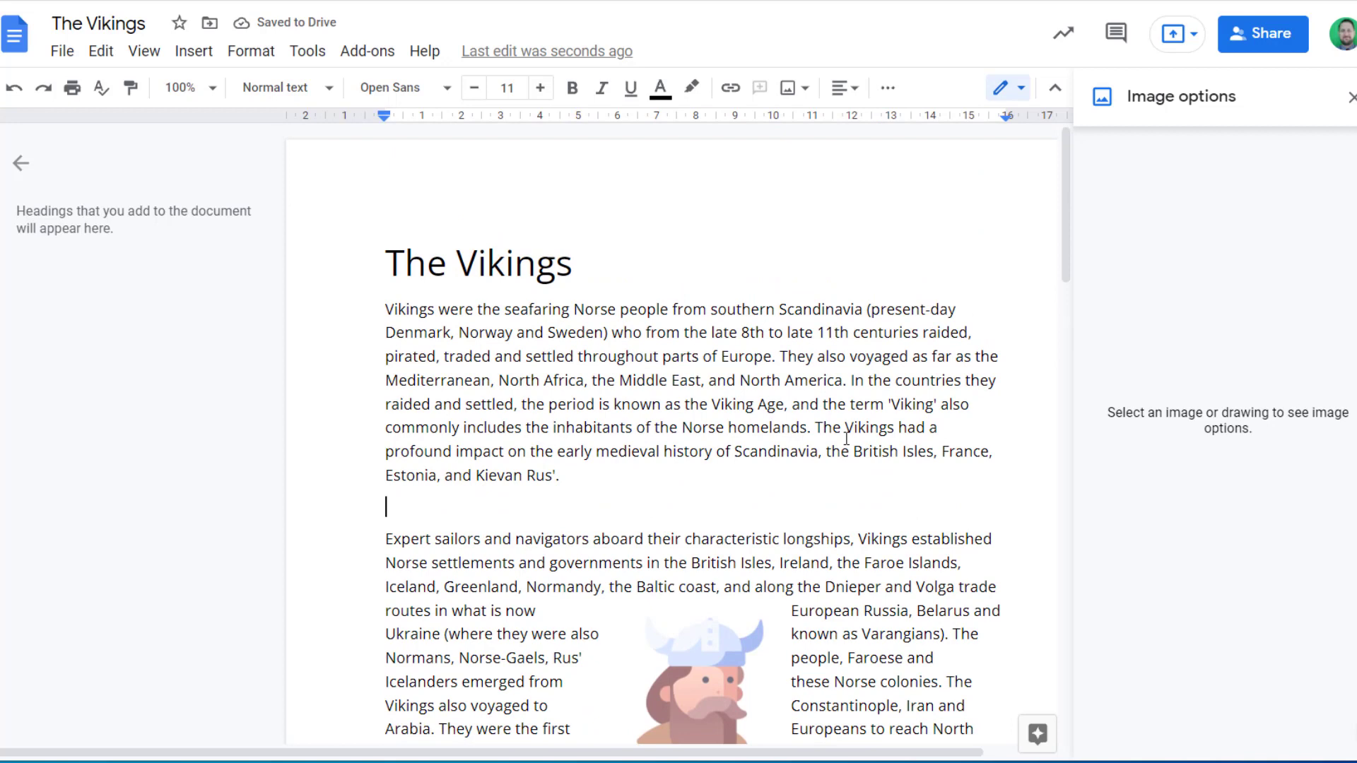
scroll(846, 439, "down", 1)
key("Return")
key("Return")
key("Return")
key("Return")
key("Return")
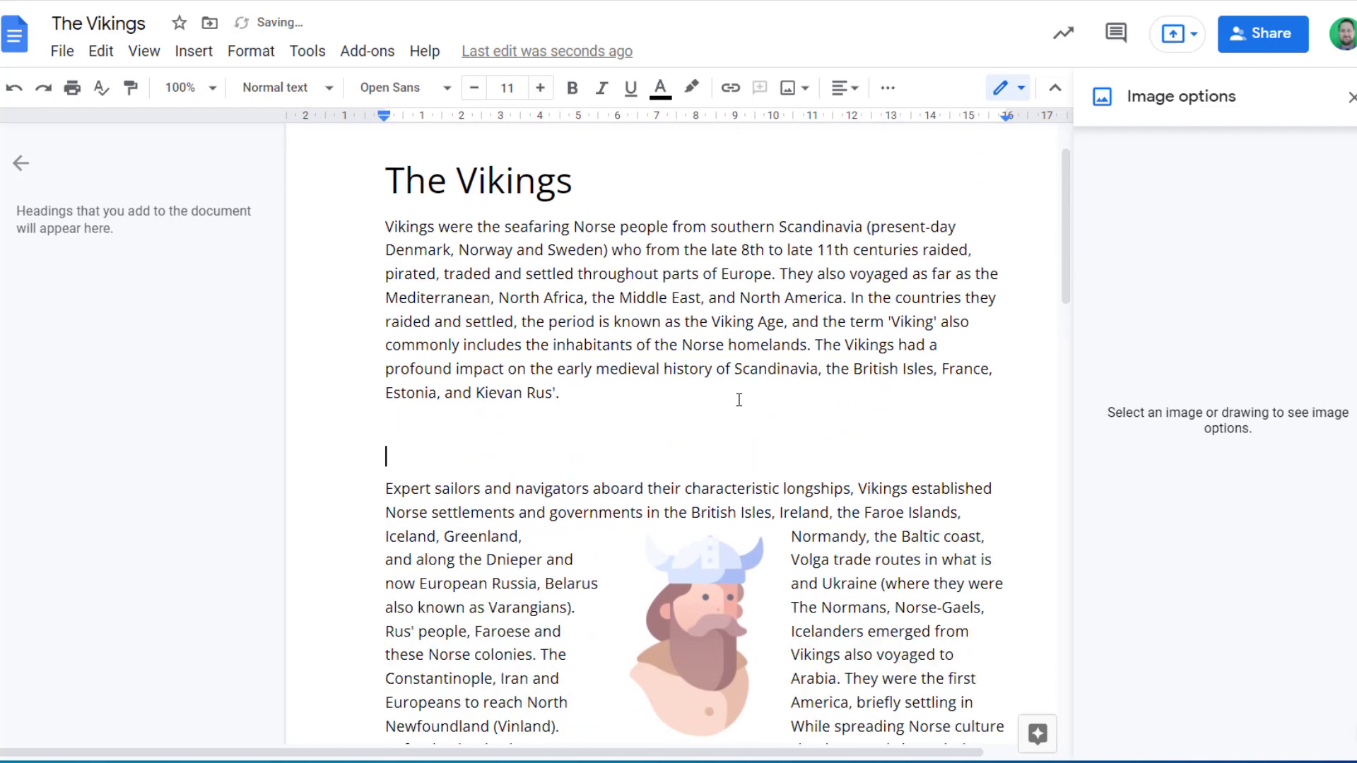
key("BackSpace")
key("BackSpace")
key("BackSpace")
key("BackSpace")
key("BackSpace")
key("BackSpace")
key("BackSpace")
key("BackSpace")
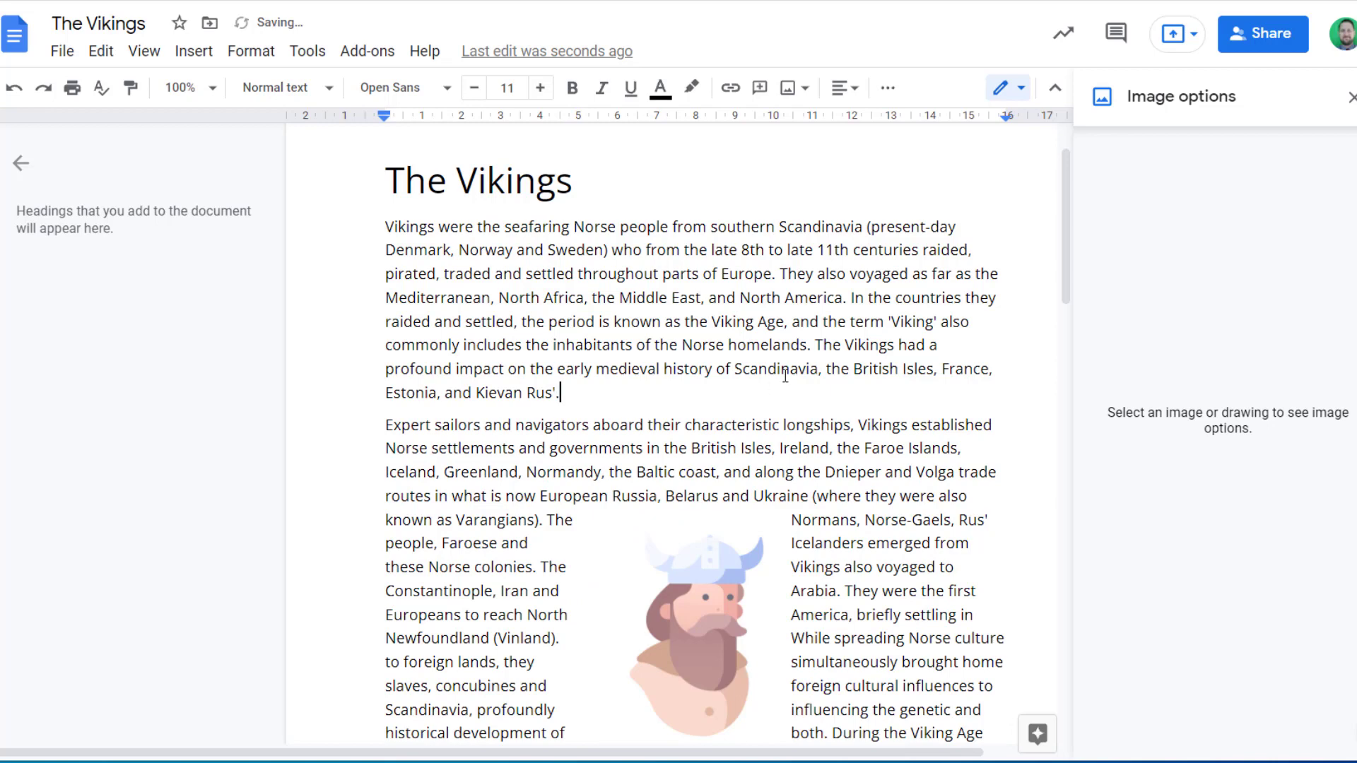
Recolour the viking illustration with Light 2, lowering its brightness and raising its contrast
left_click(725, 543)
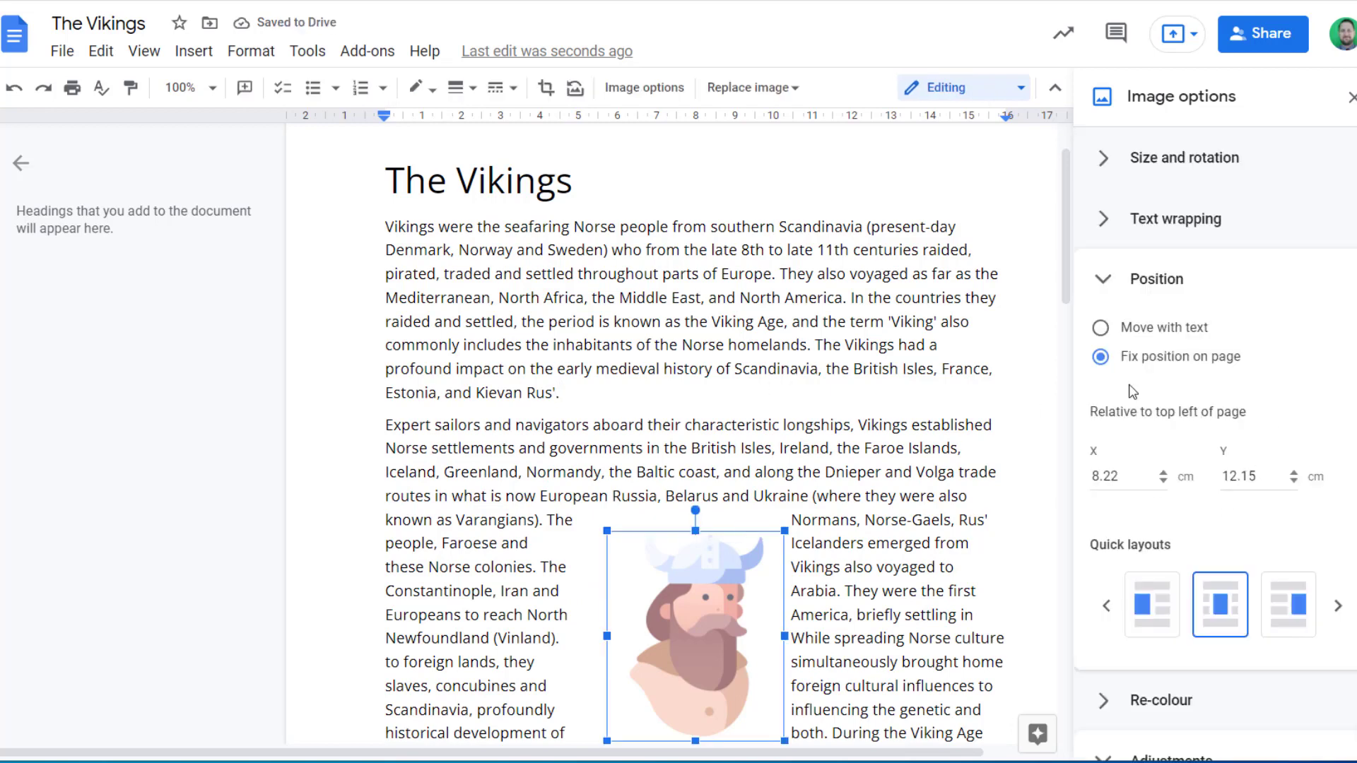
left_click(1124, 279)
left_click(1104, 160)
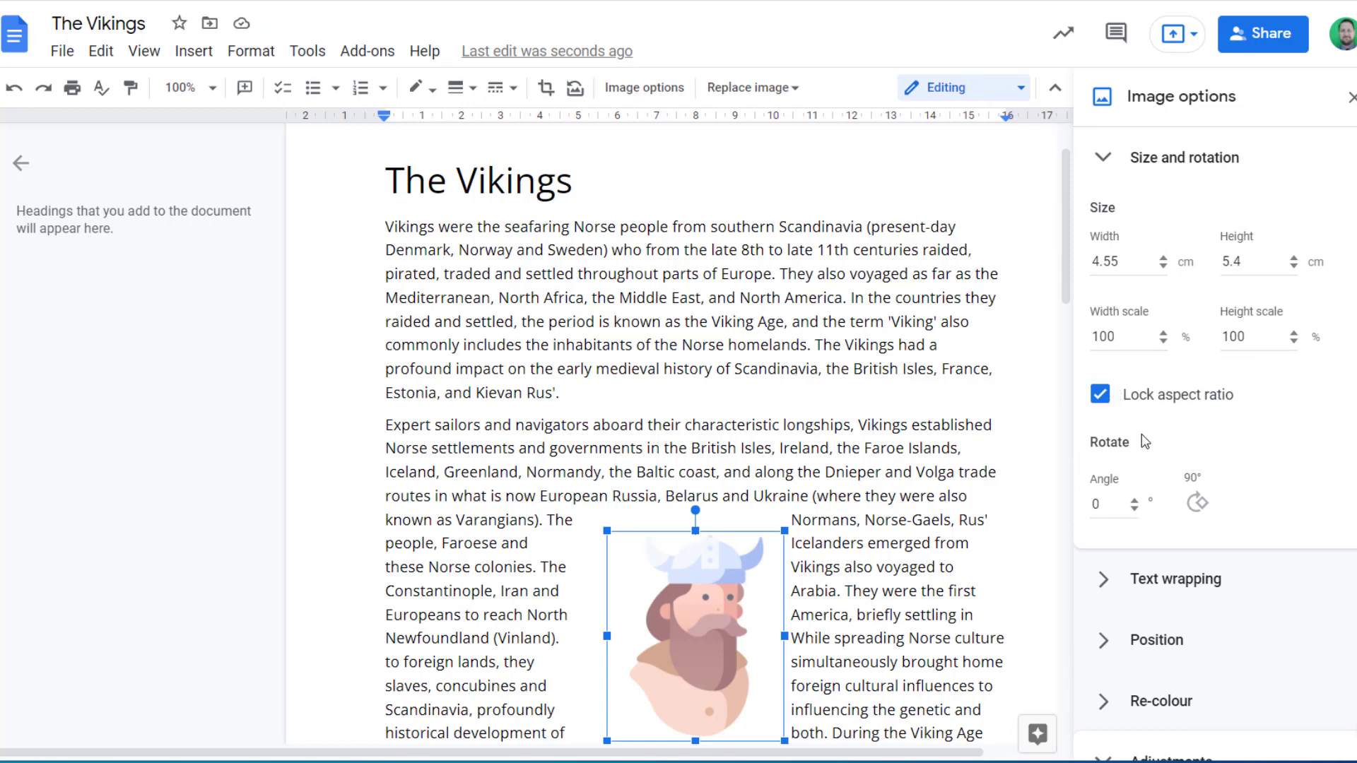
left_click(1103, 157)
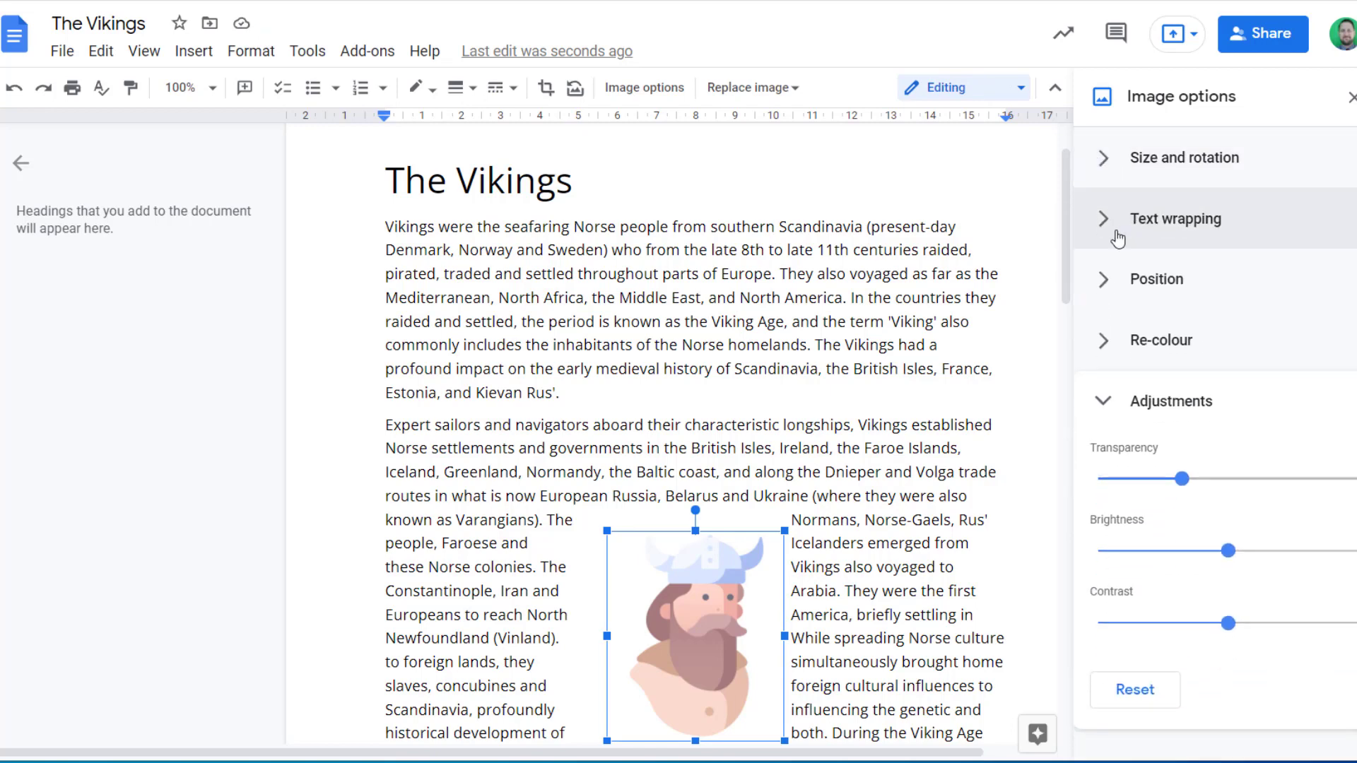
left_click(1104, 341)
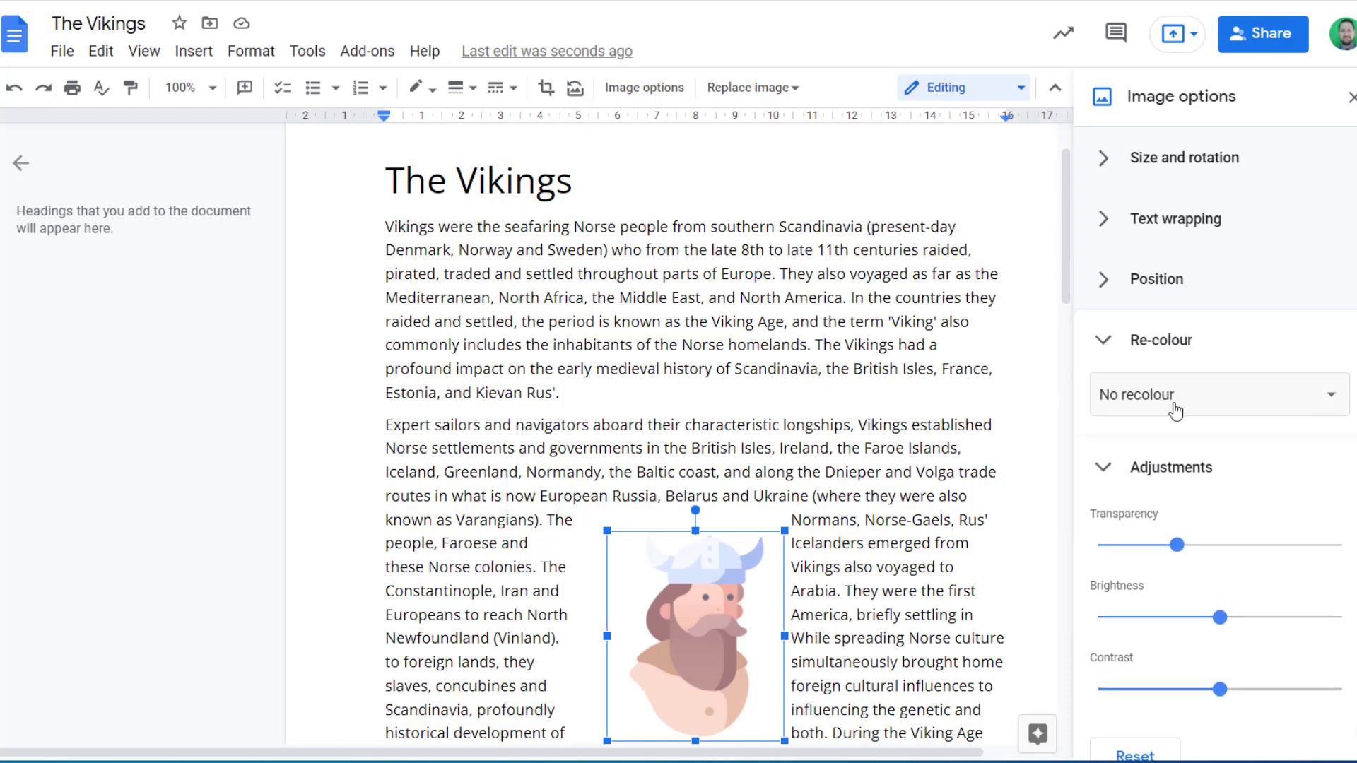
left_click(1190, 405)
left_click(1219, 516)
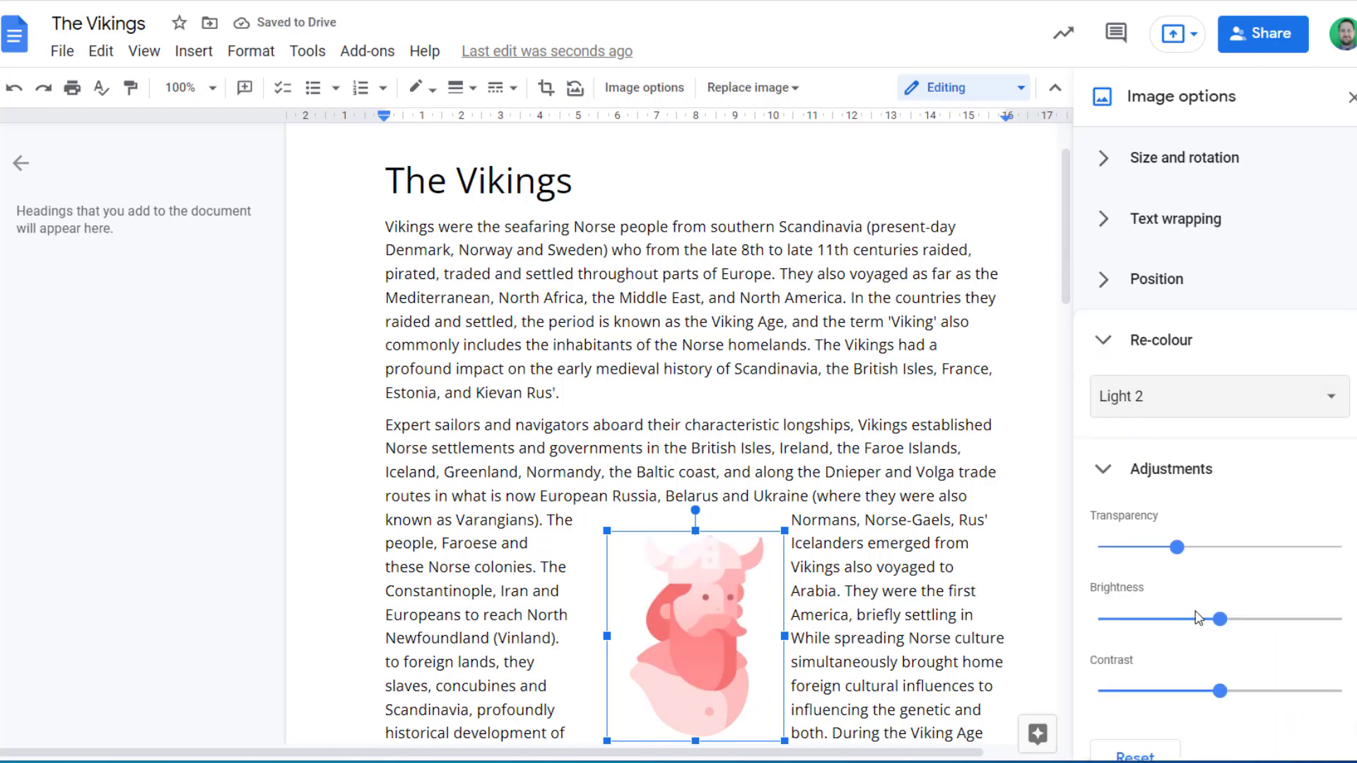
left_click_drag(1218, 624, 1170, 619)
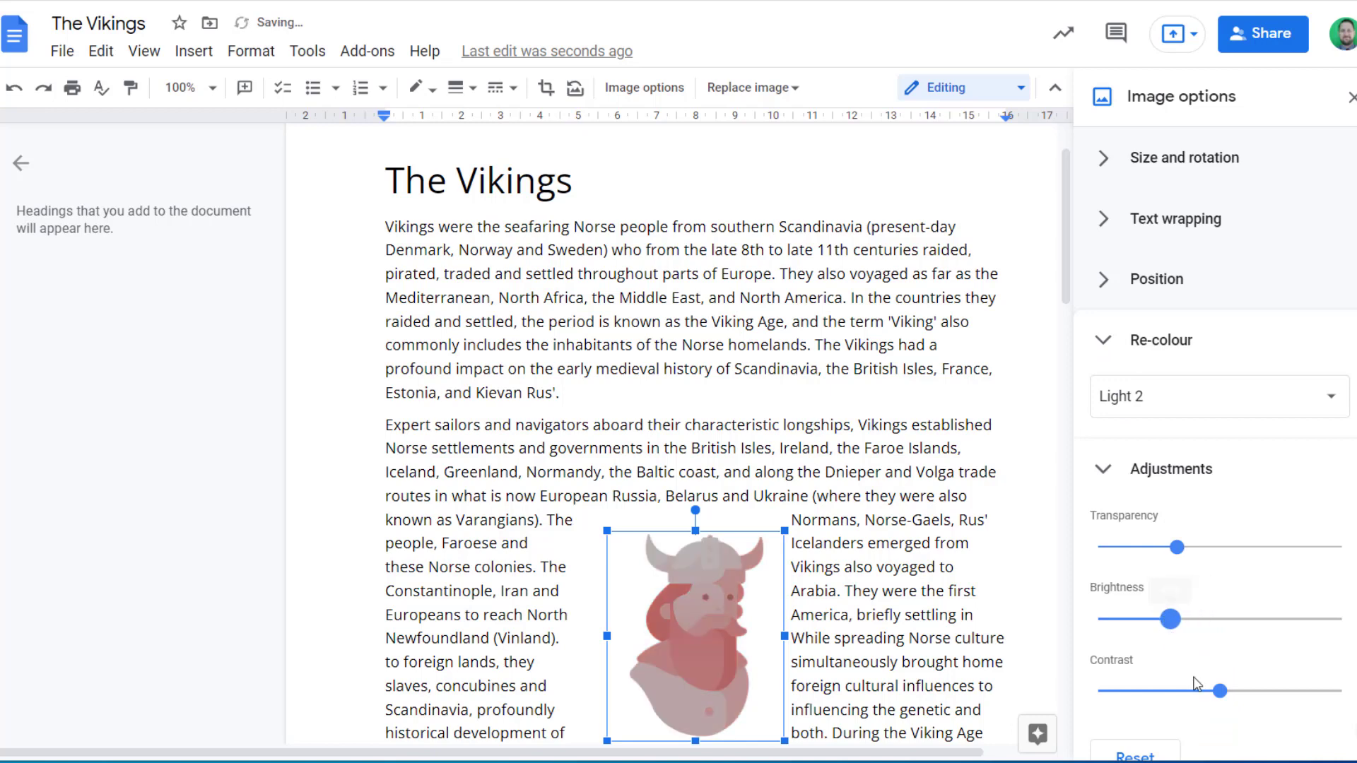
left_click_drag(1220, 692, 1265, 690)
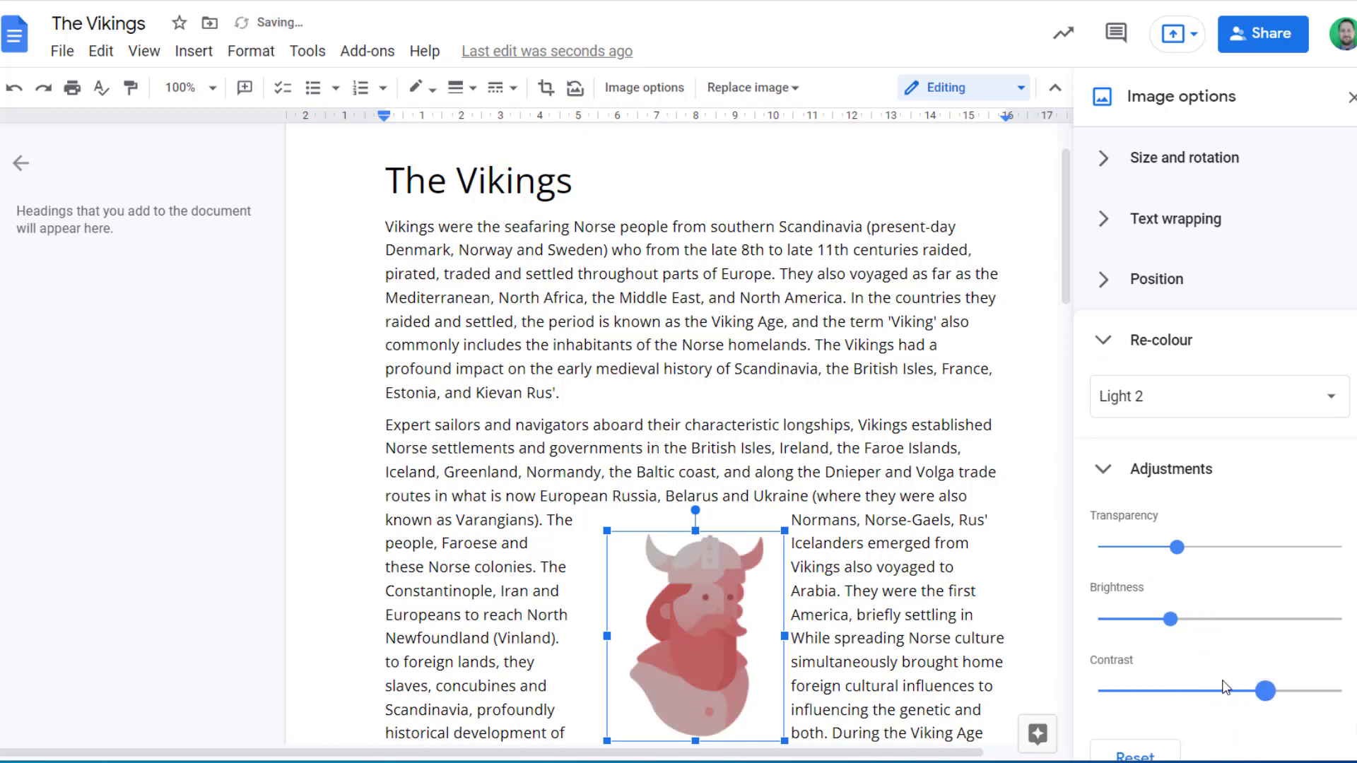
left_click(864, 447)
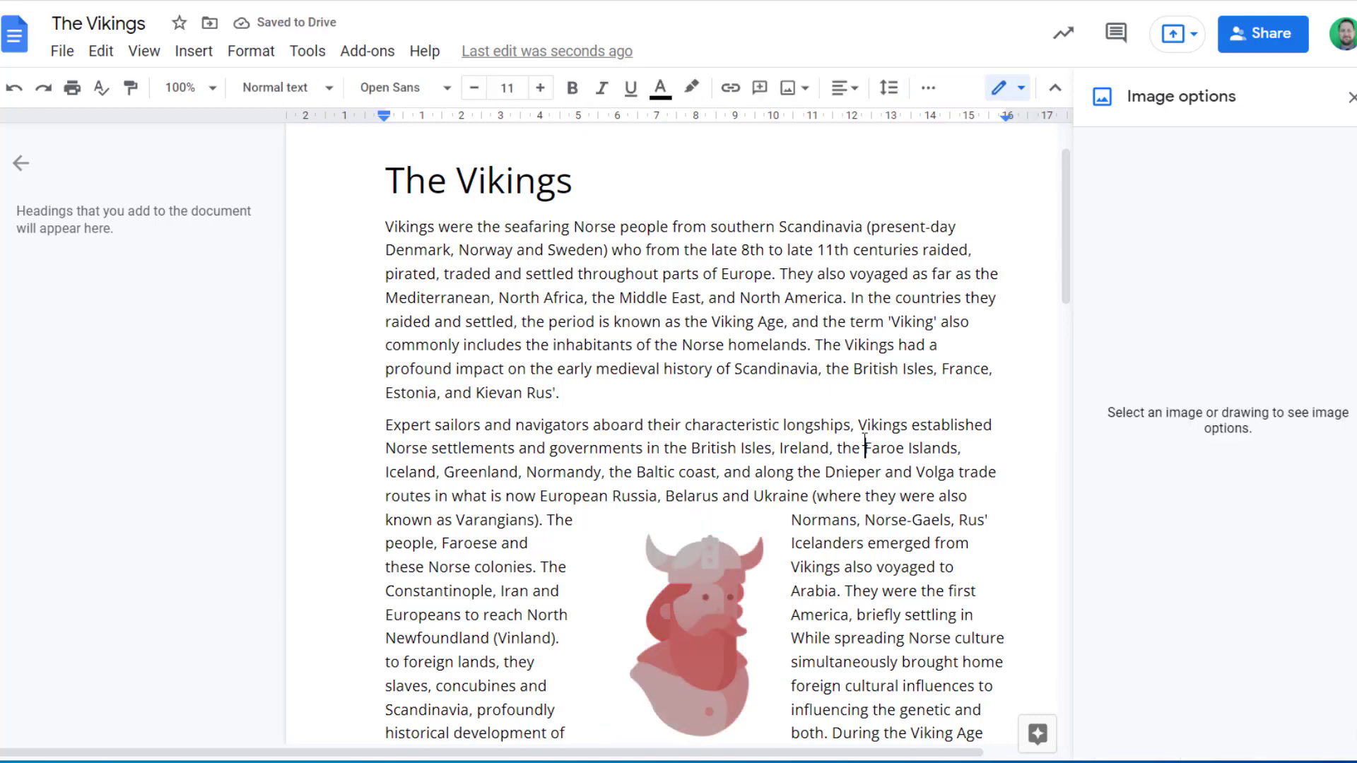